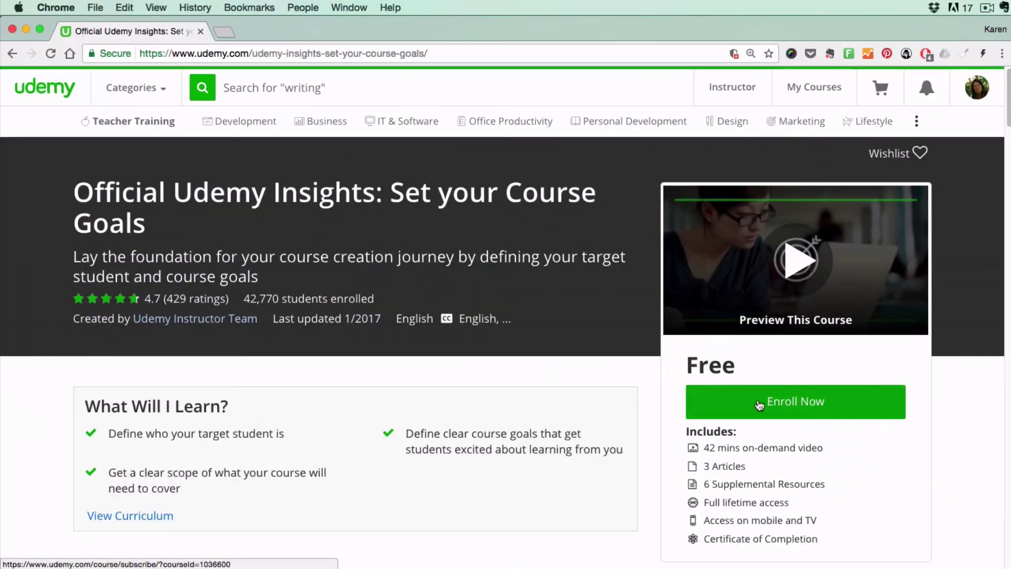
Enroll in the free course from its landing page with Enroll Now.
click(759, 405)
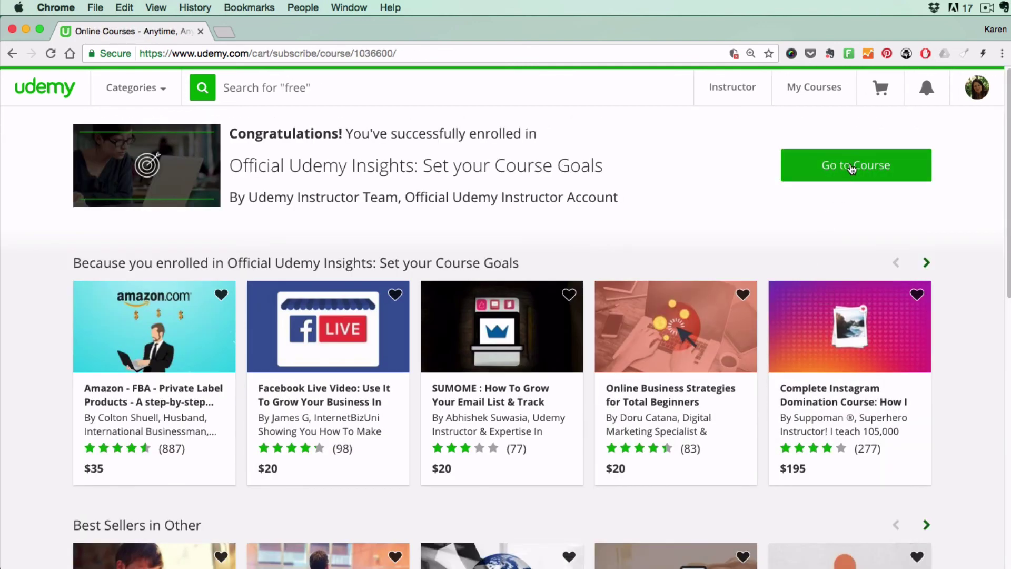
Go to the course and scroll the Overview tab down to the Instructor section and back up.
click(853, 168)
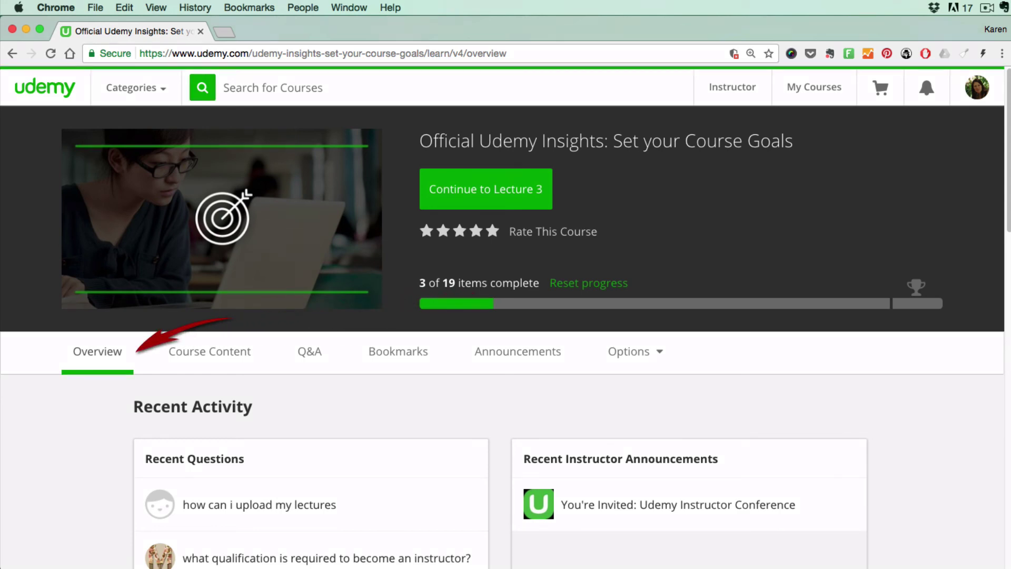
scroll(1008, 194, down, 3)
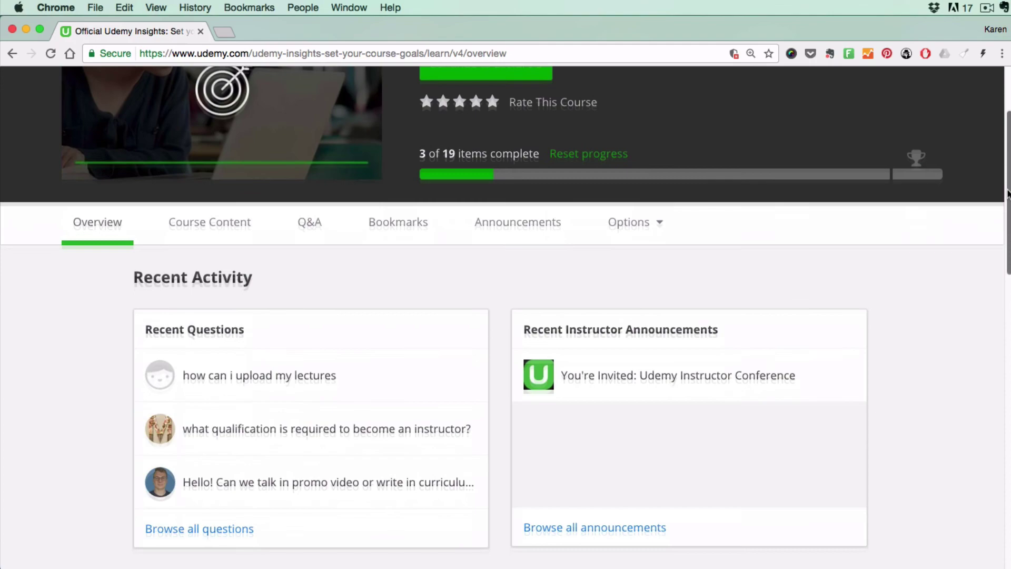
drag(1008, 194, 1008, 365)
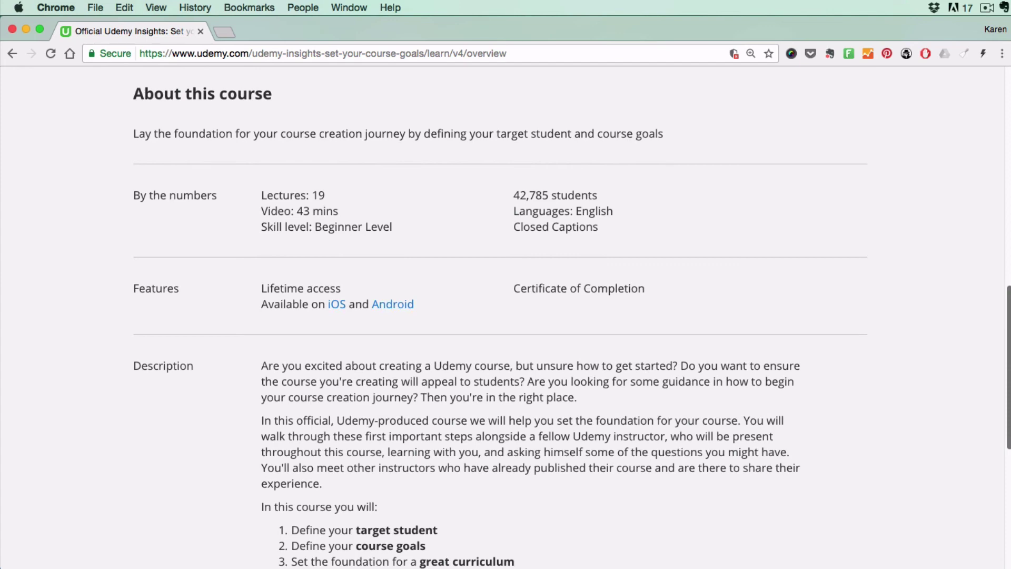
scroll(506, 316, down, 2)
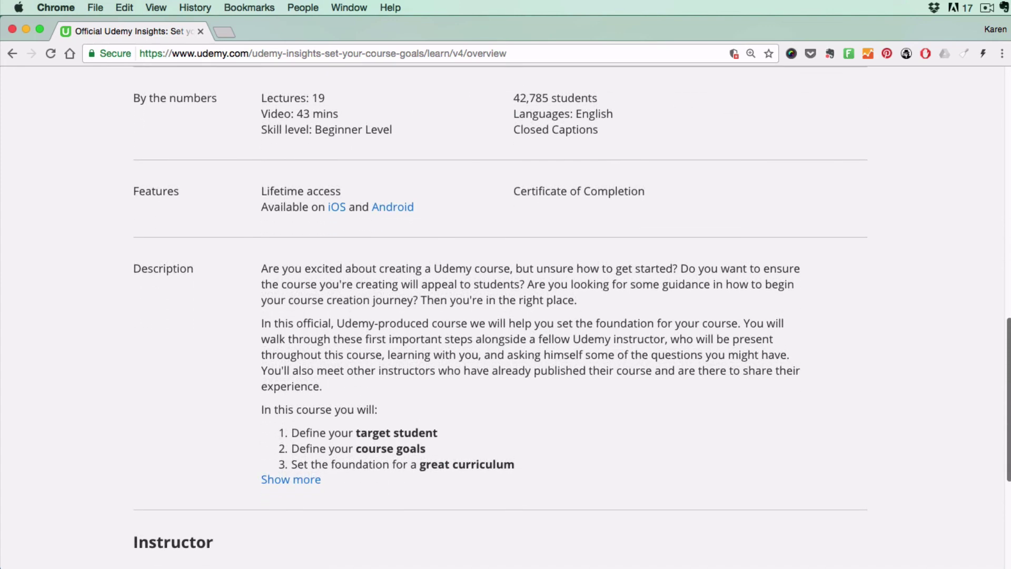
scroll(1007, 479, down, 5)
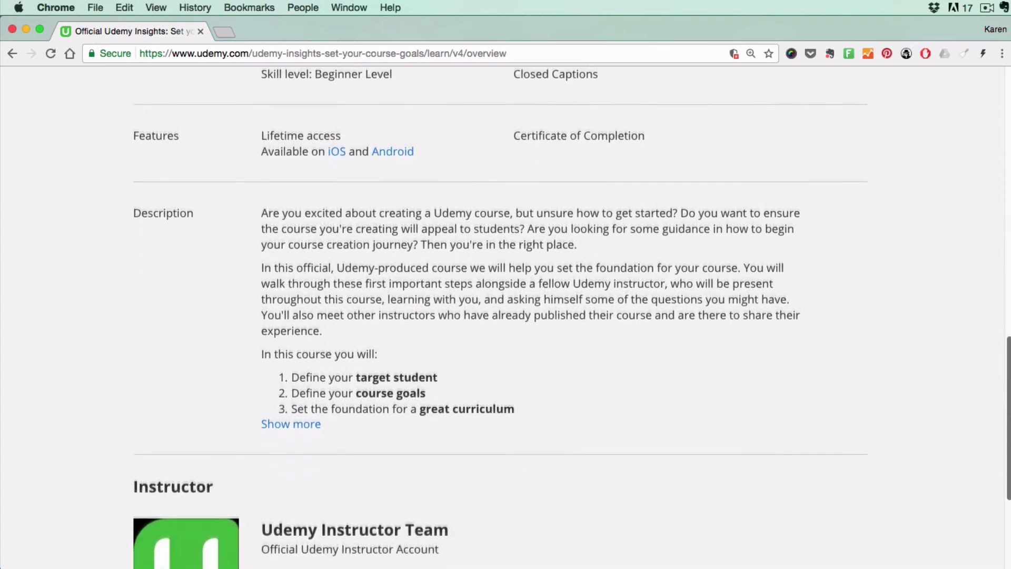
drag(1007, 479, 1008, 482)
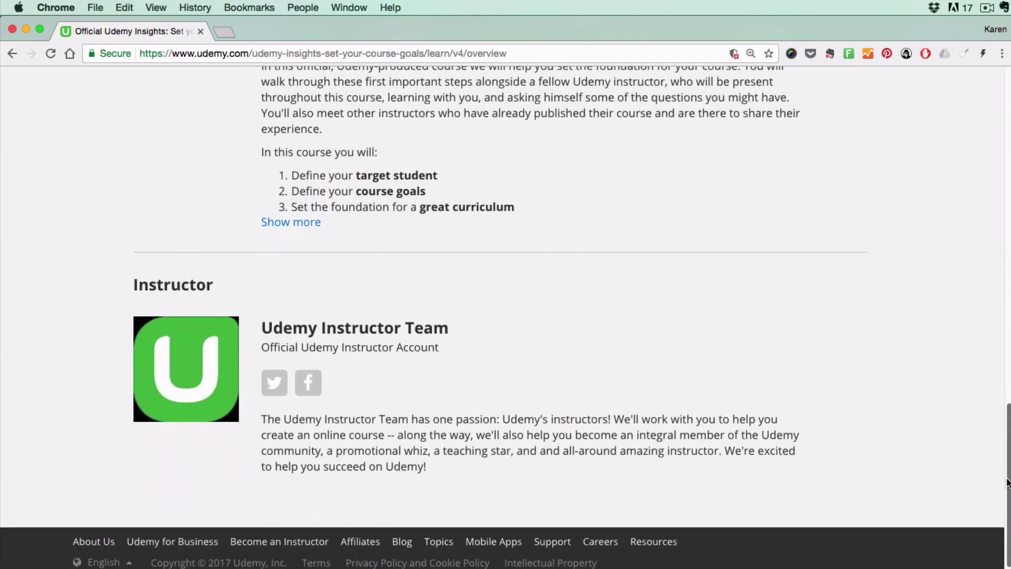
scroll(1007, 479, up, 15)
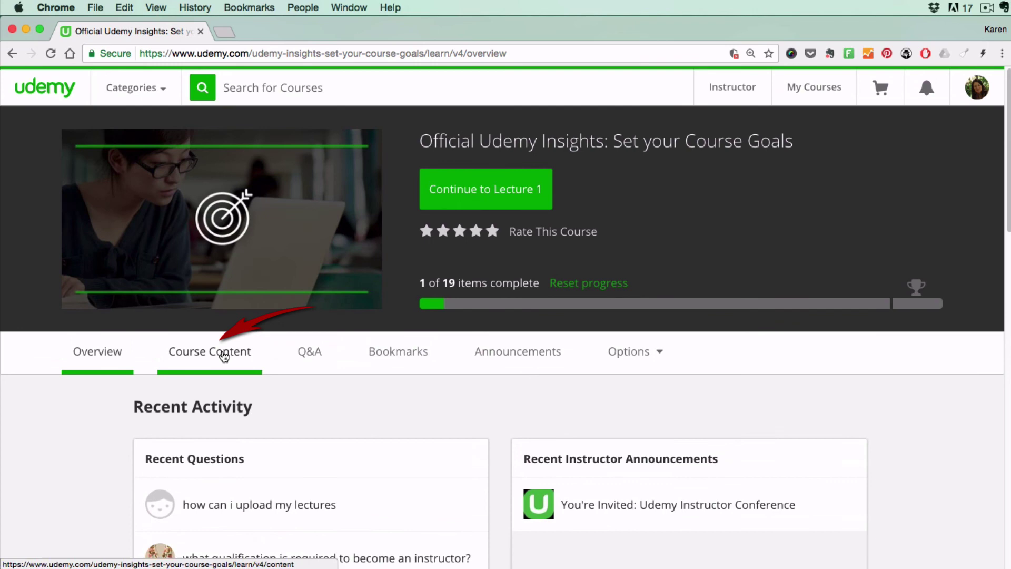
In Course Content, expand Section 2 Defining your Target Student and play Lecture 5 Student Pain Points.
click(224, 354)
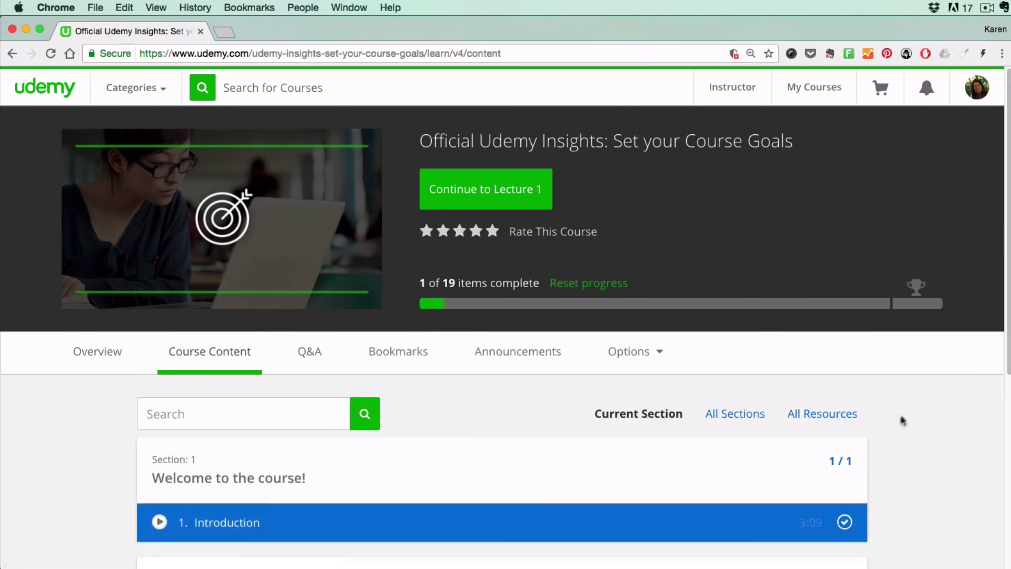
scroll(1008, 369, down, 10)
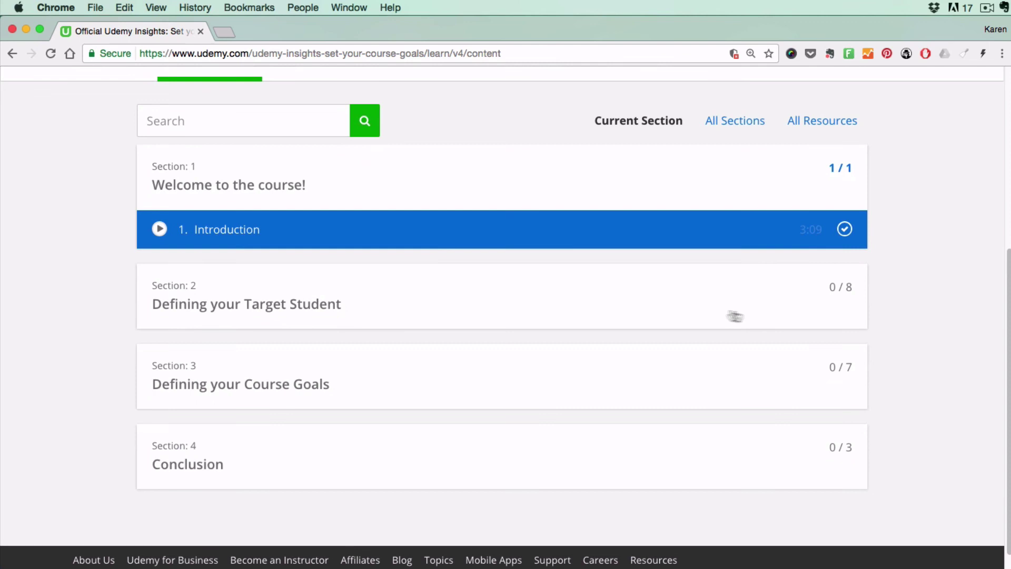
click(517, 301)
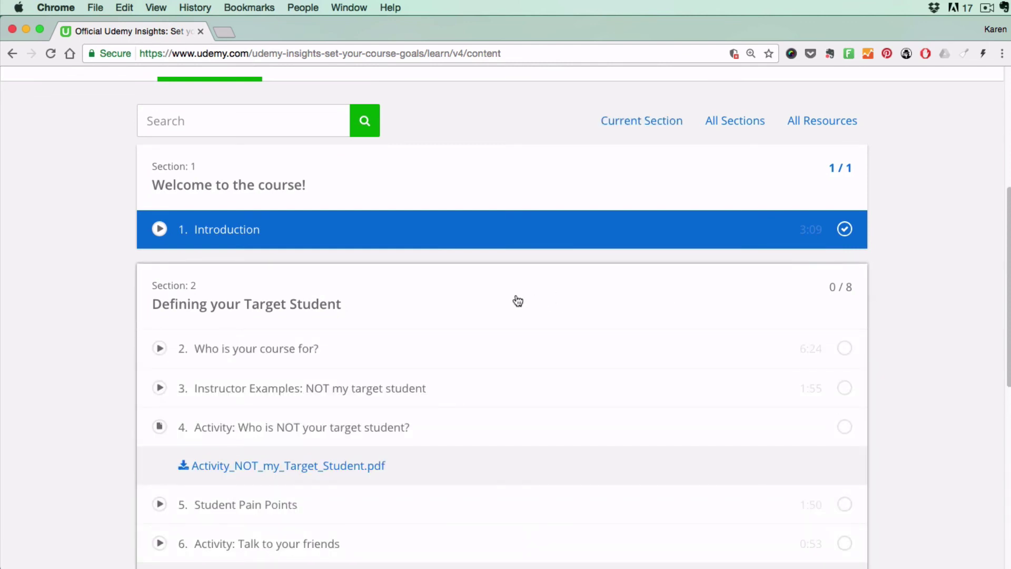
click(234, 507)
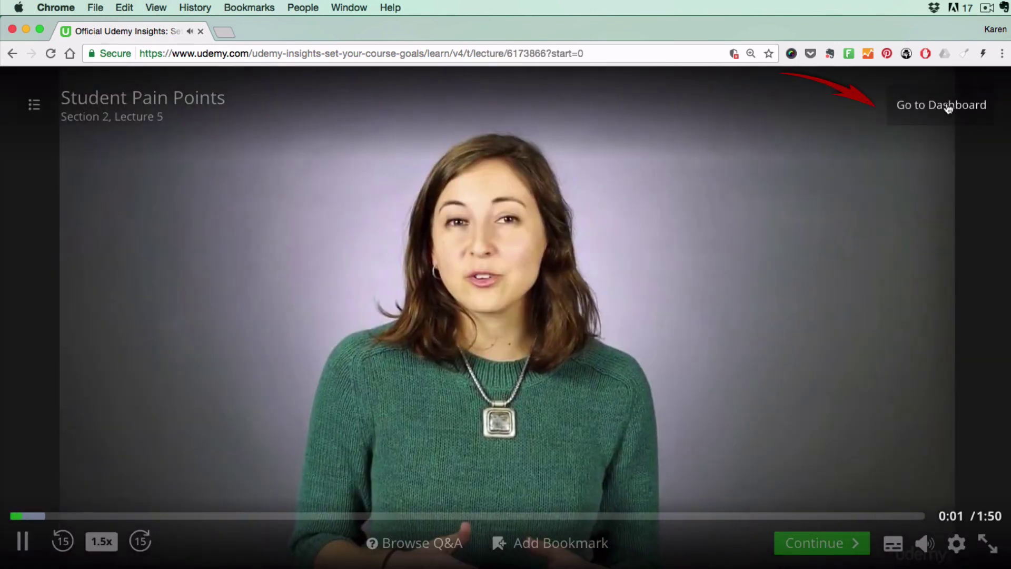
Go back to the dashboard's Q&A tab and start a new blank question.
click(949, 108)
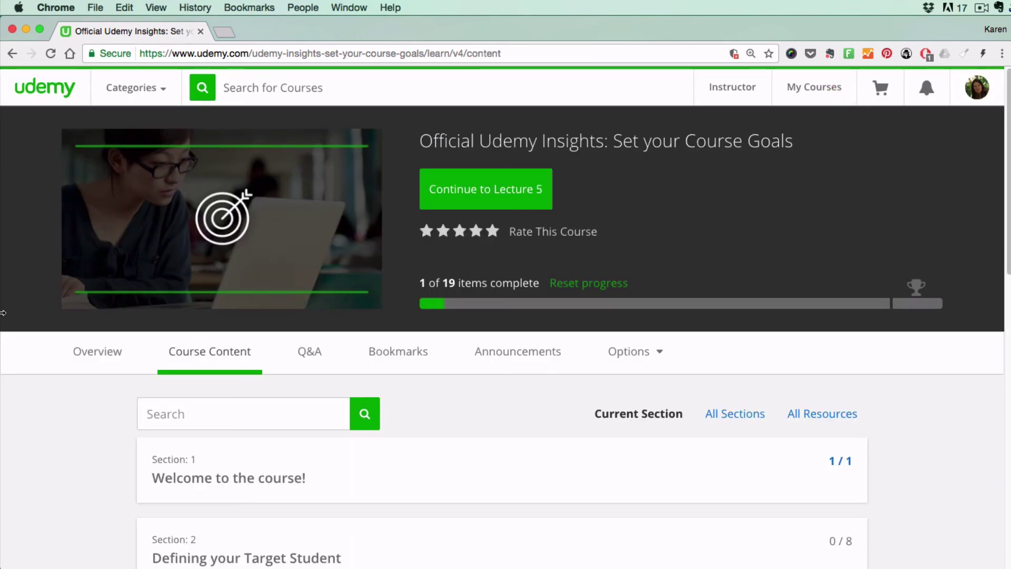
click(311, 363)
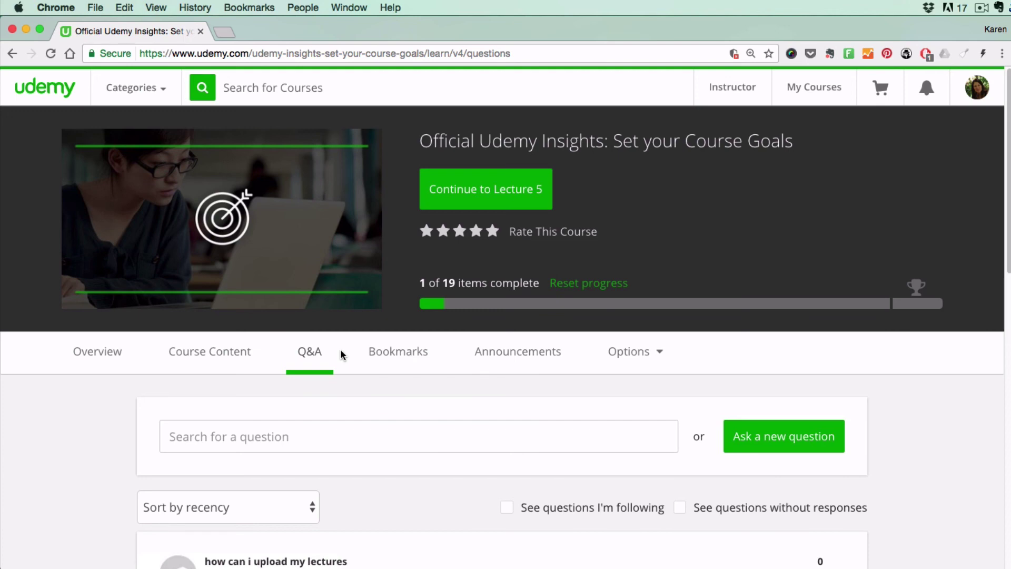
click(782, 440)
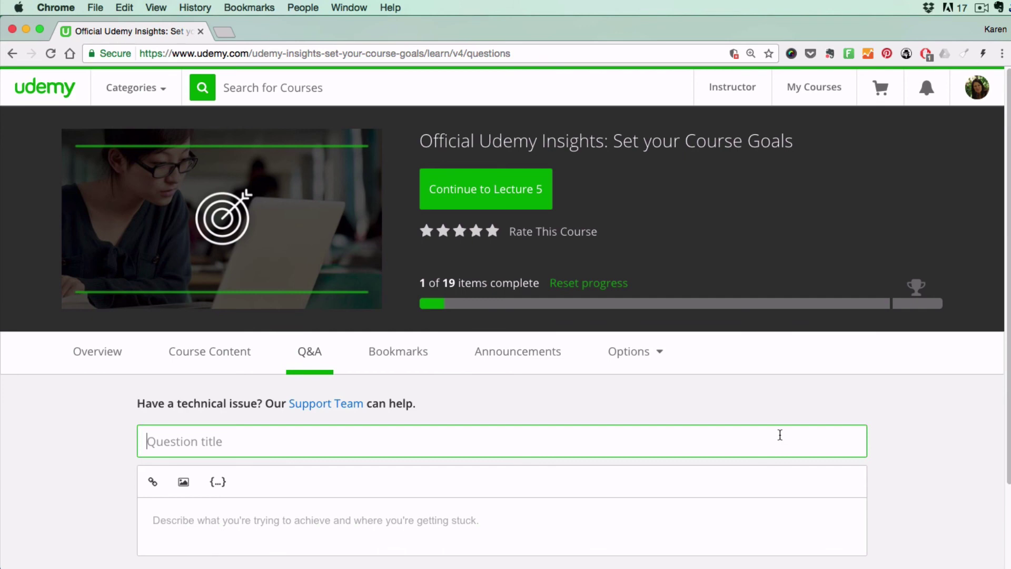
Title the question 'Tables of Contents on Mac' and write 'Please help me to get my TOC to look like this:'.
text(Tables )
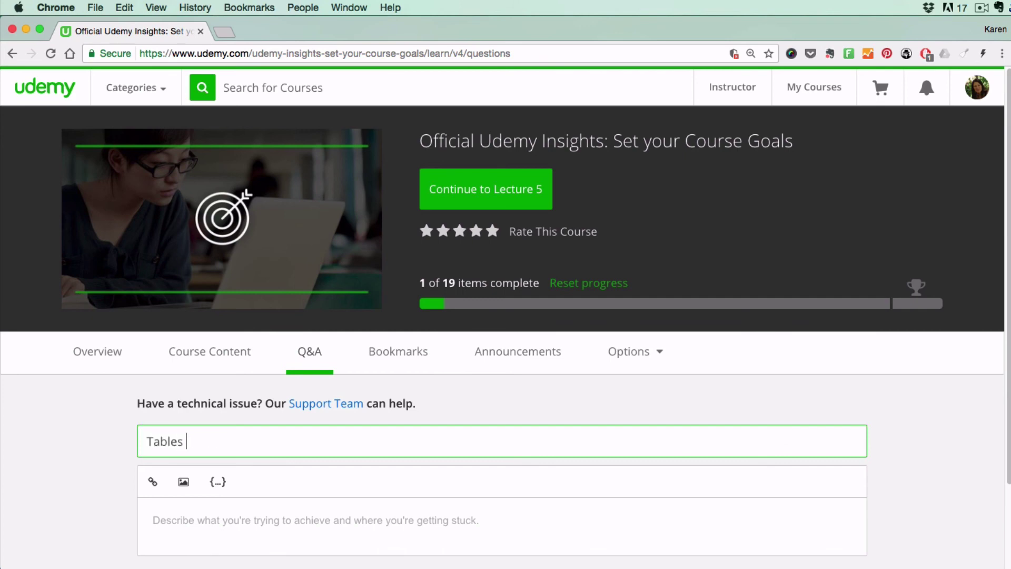
text(of Contents on Mac)
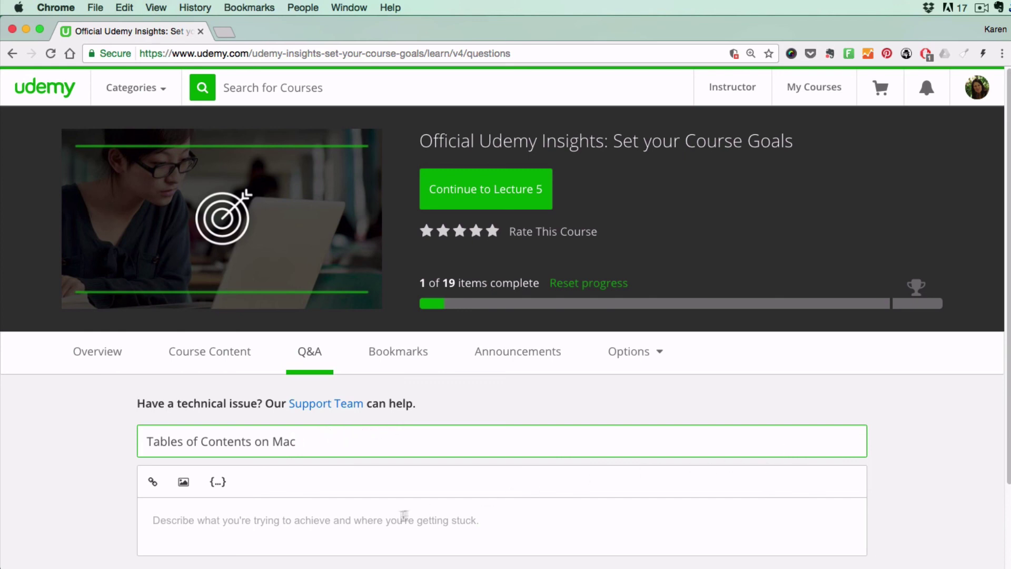
click(363, 523)
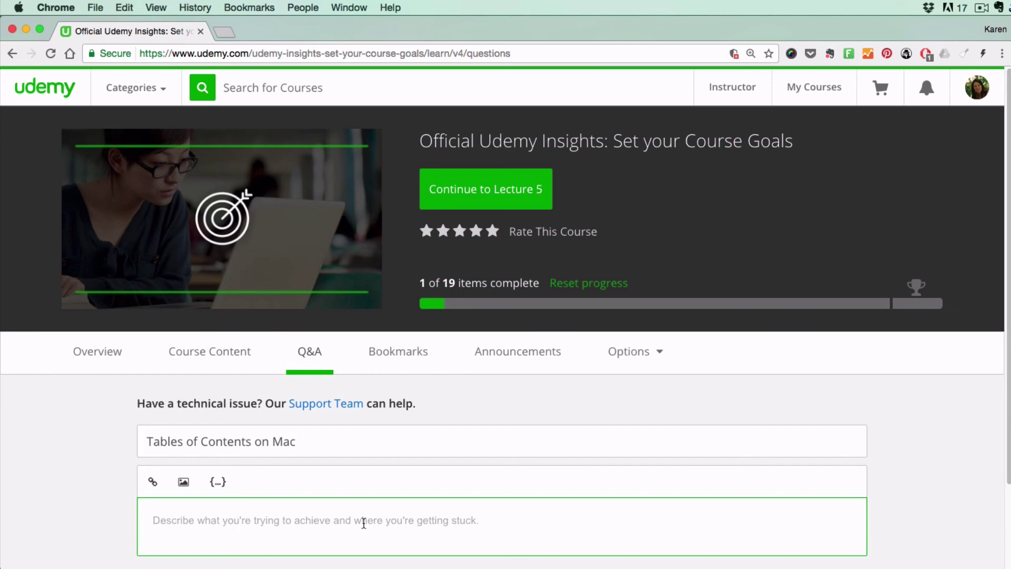
text(Plea)
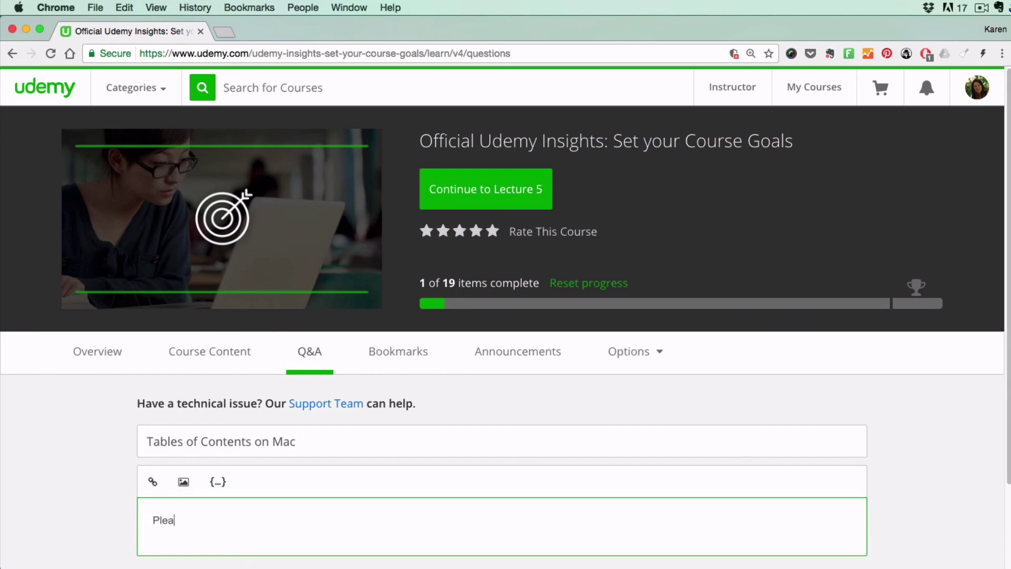
text(se help me to get my TOC to look like )
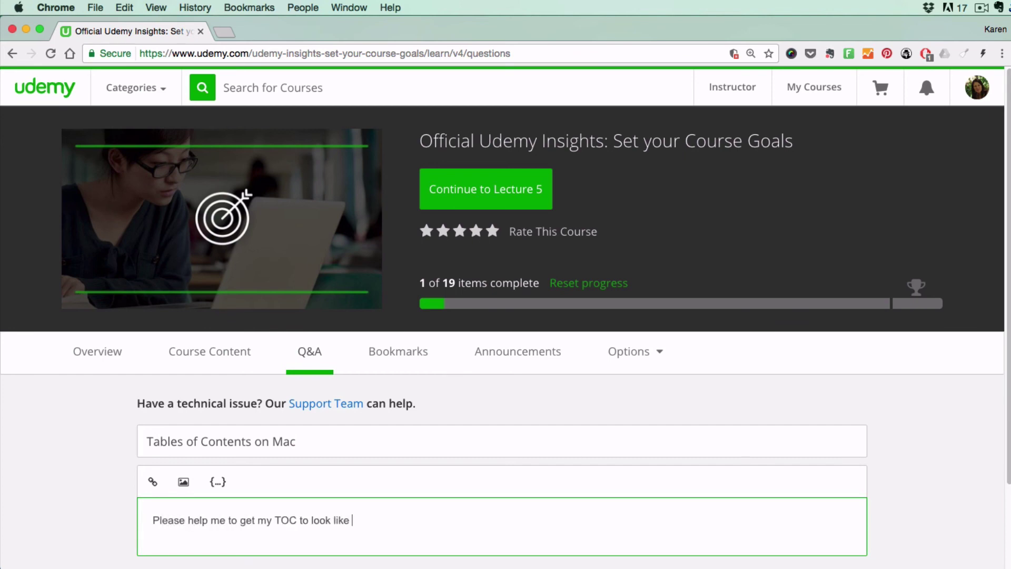
text(this:)
key(Return)
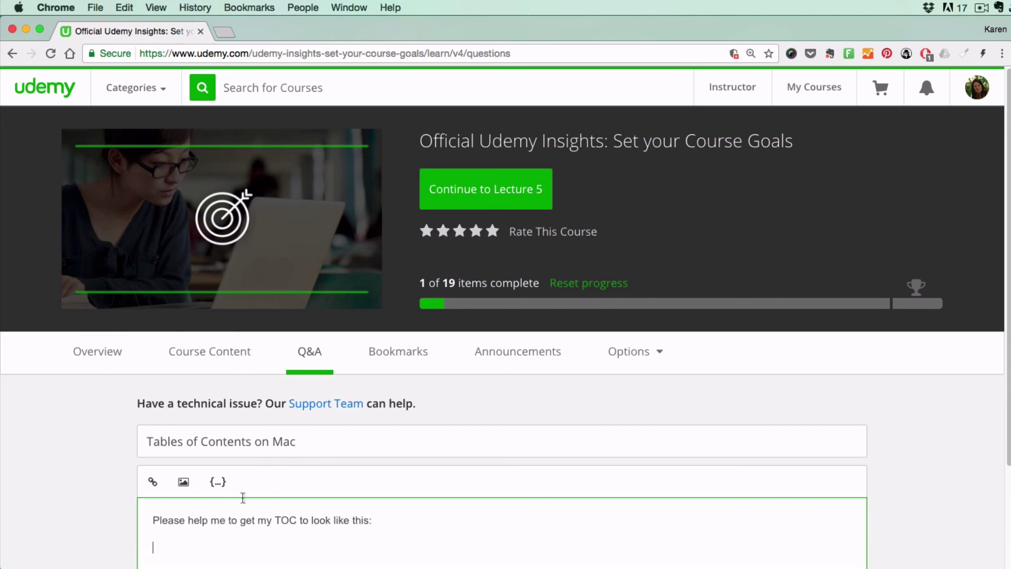
Insert the 01-contents copy.png screenshot into the description and review the draft.
click(183, 482)
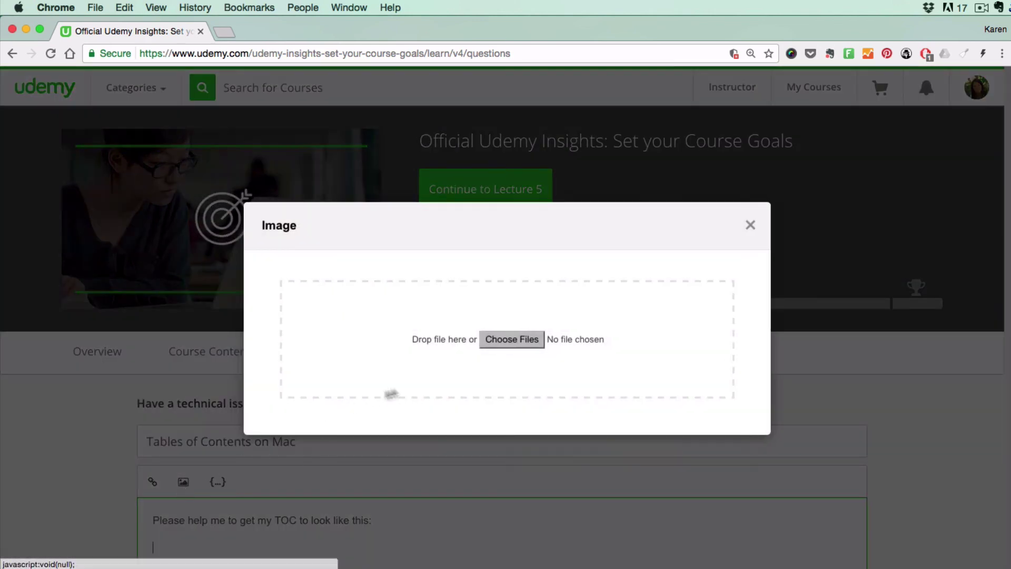
click(511, 339)
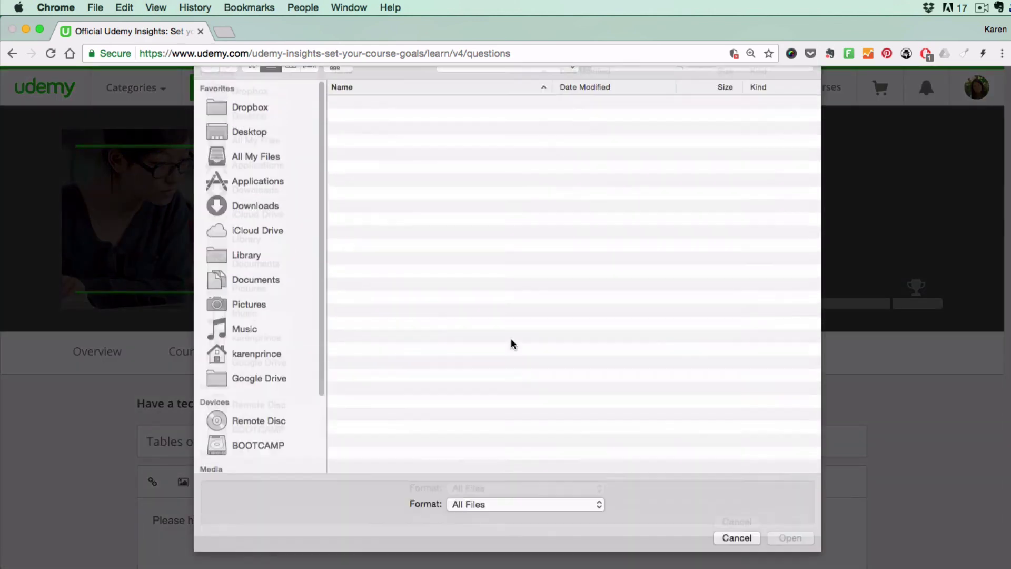
click(387, 126)
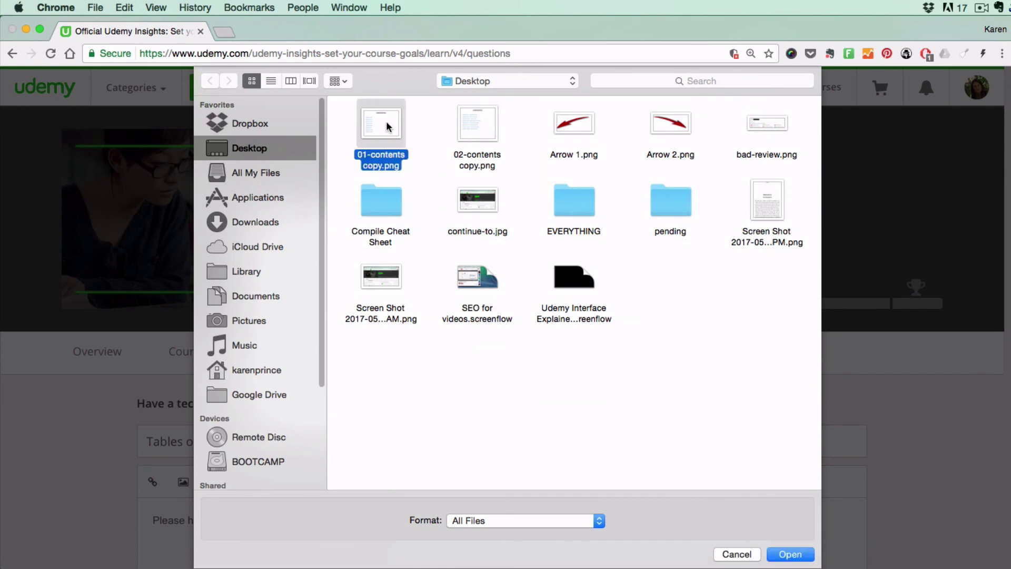
click(781, 556)
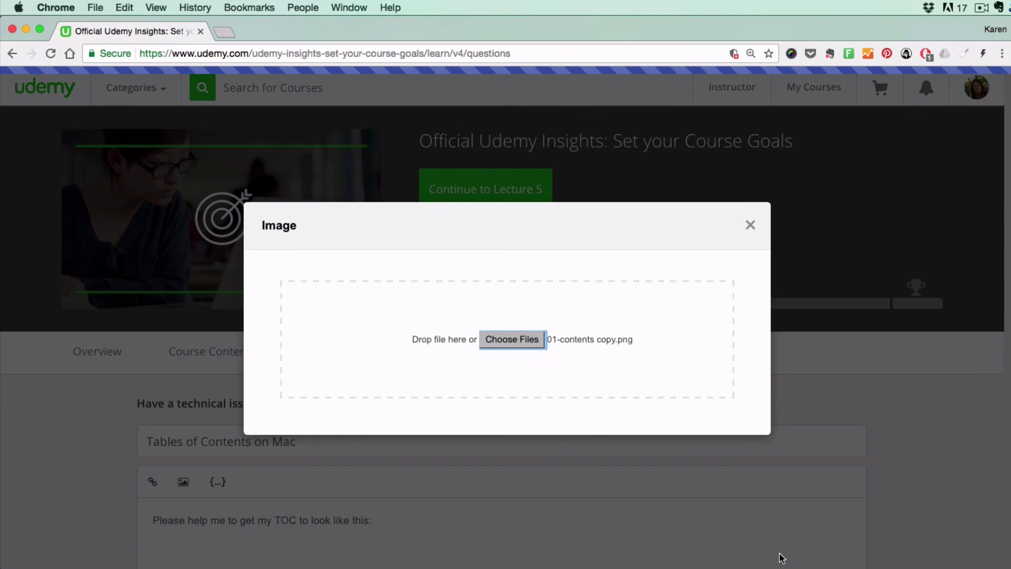
scroll(651, 401, down, 5)
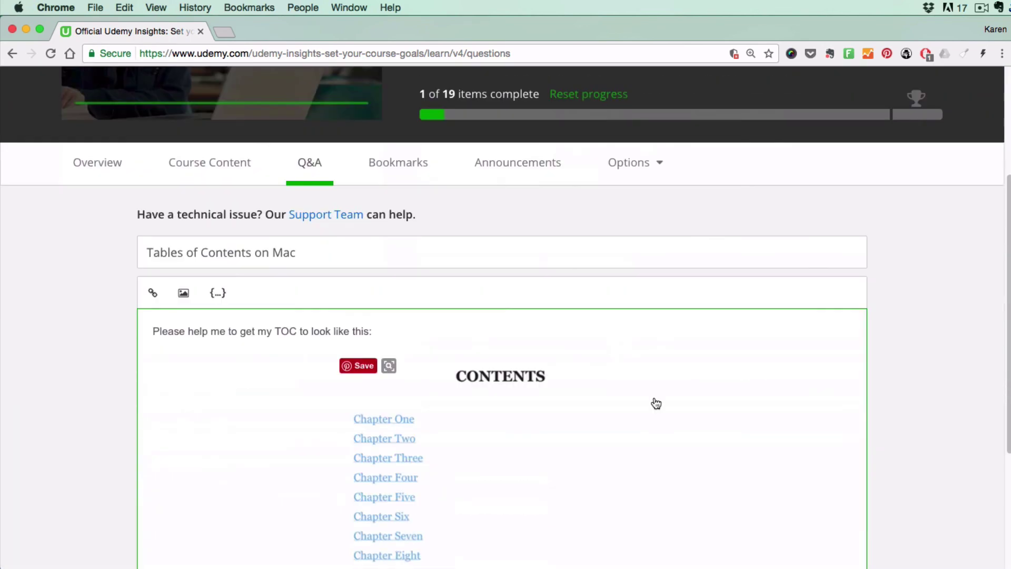
scroll(655, 402, down, 4)
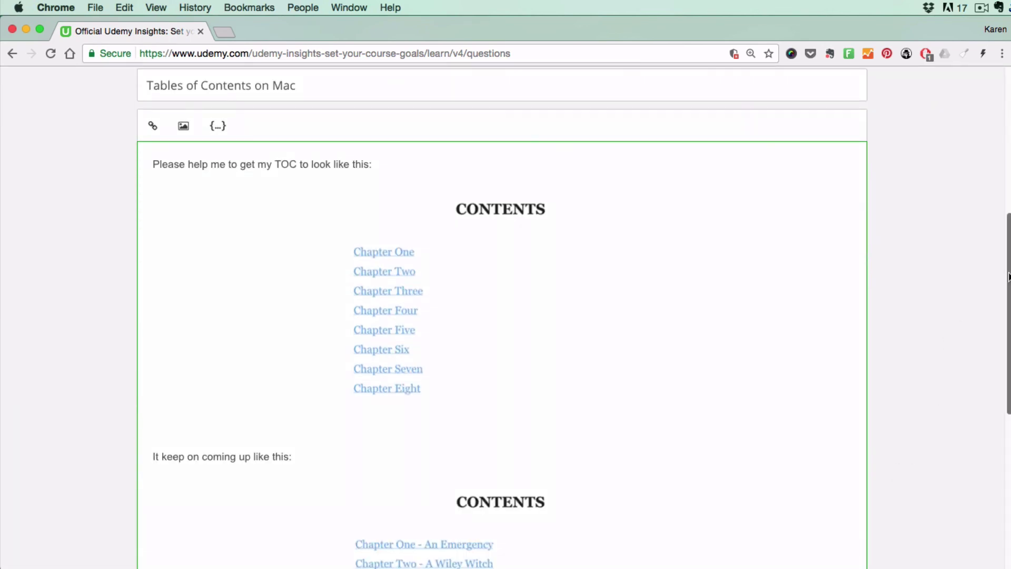
scroll(1009, 277, down, 6)
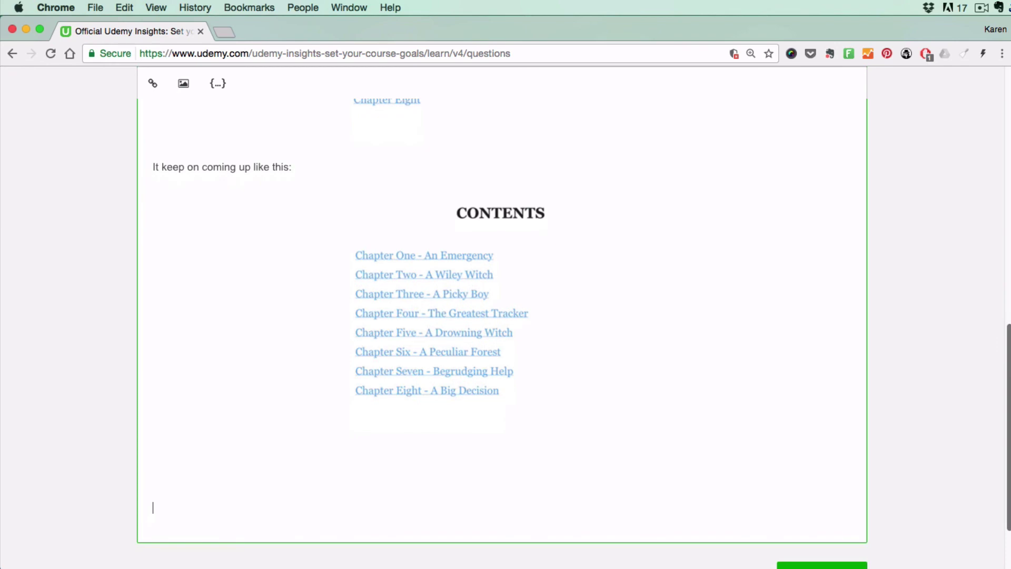
scroll(369, 316, up, 15)
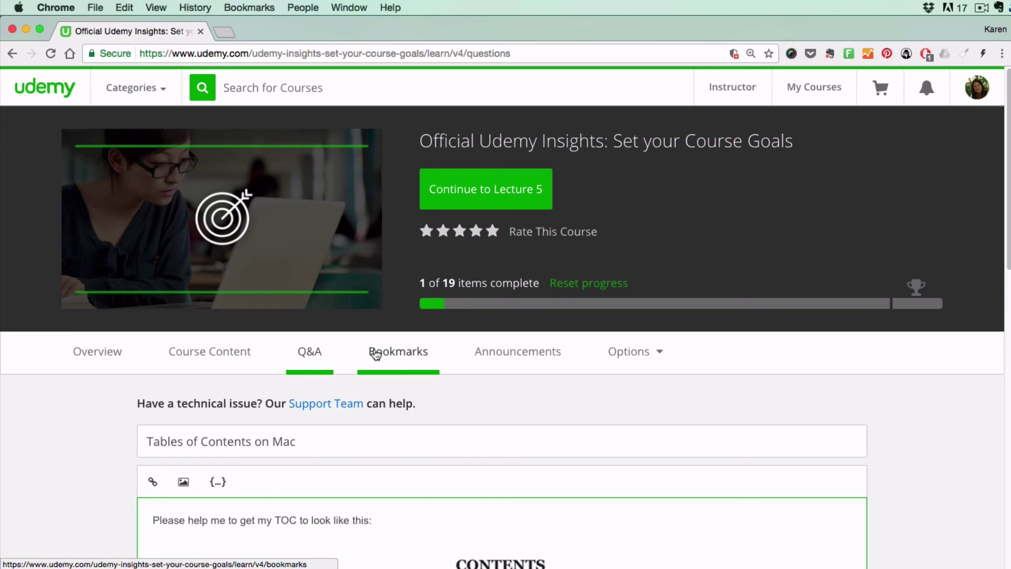
View the course's Bookmarks tab, then its Announcements tab.
click(375, 354)
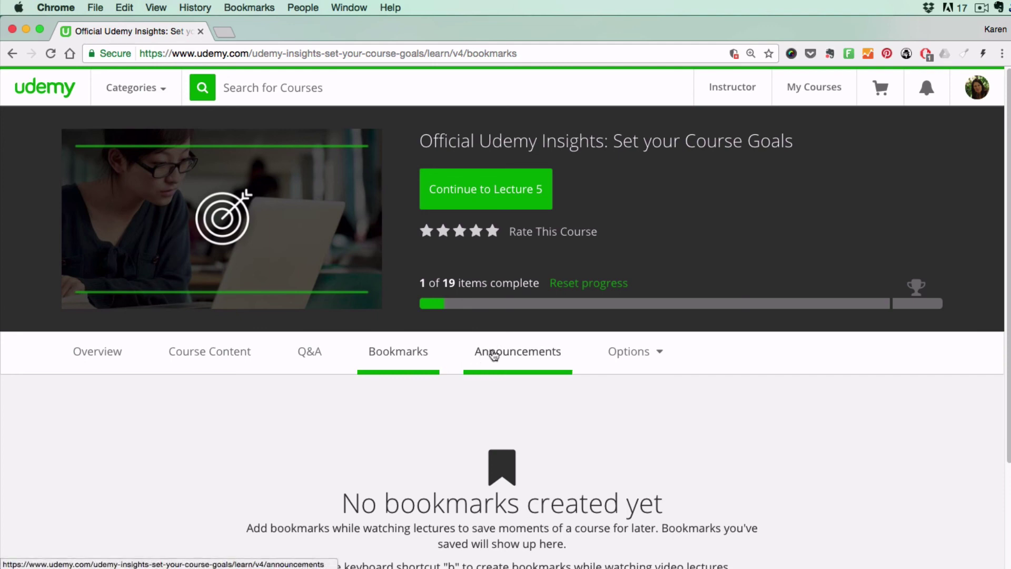
click(506, 357)
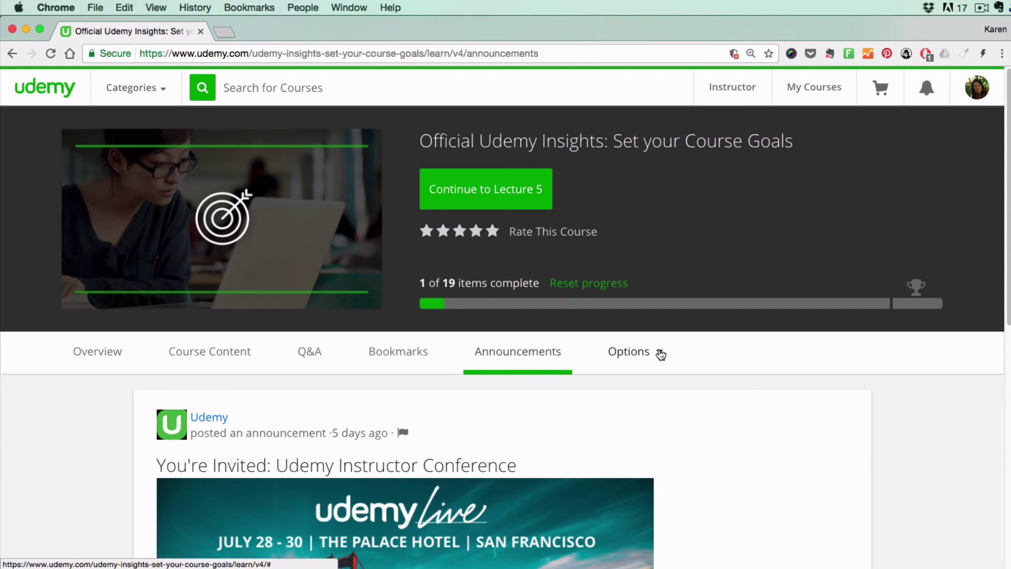
Uncheck New announcement emails and Promotional emails in the course Options menu.
click(660, 354)
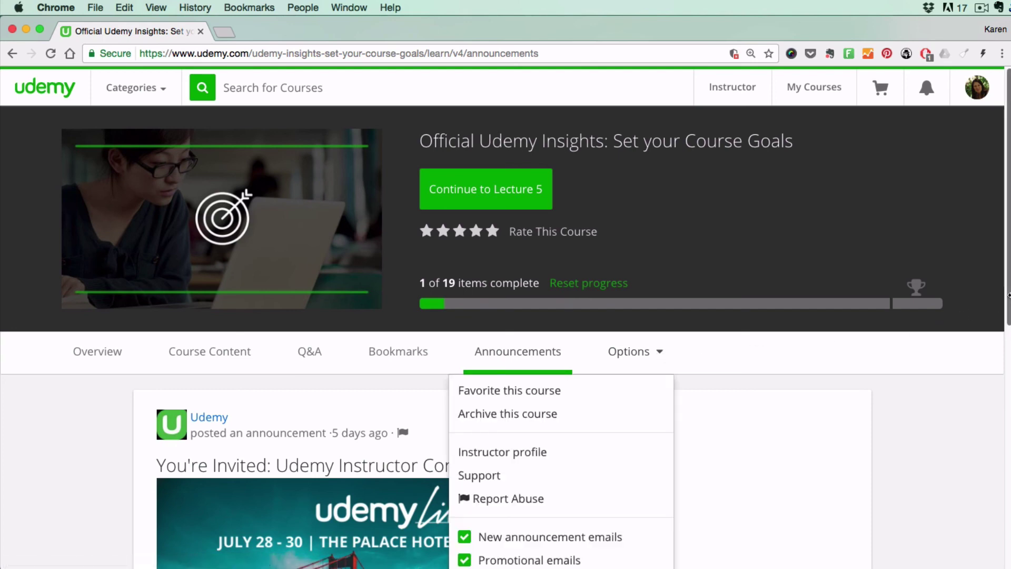
scroll(1009, 295, down, 3)
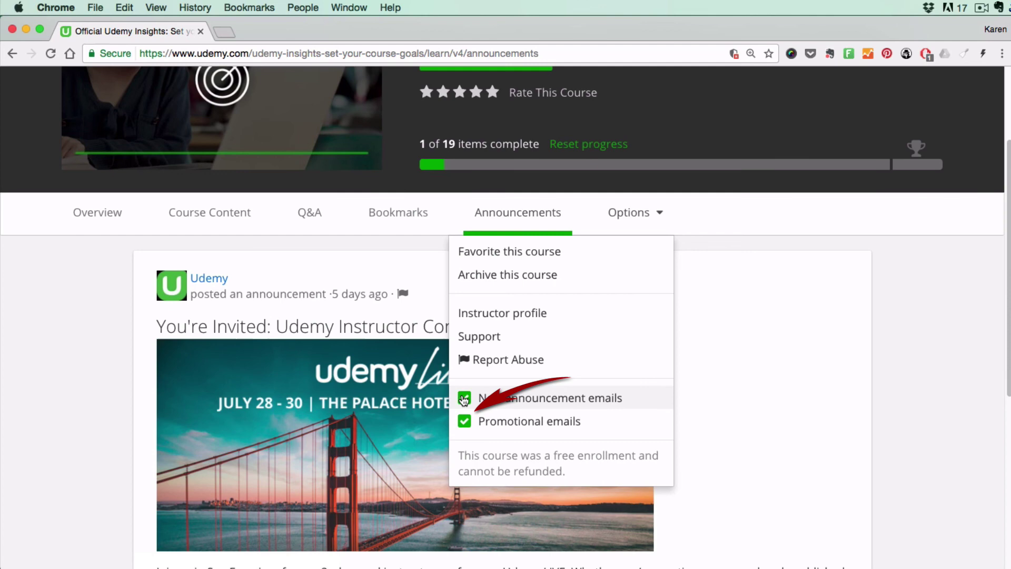
click(464, 398)
click(465, 422)
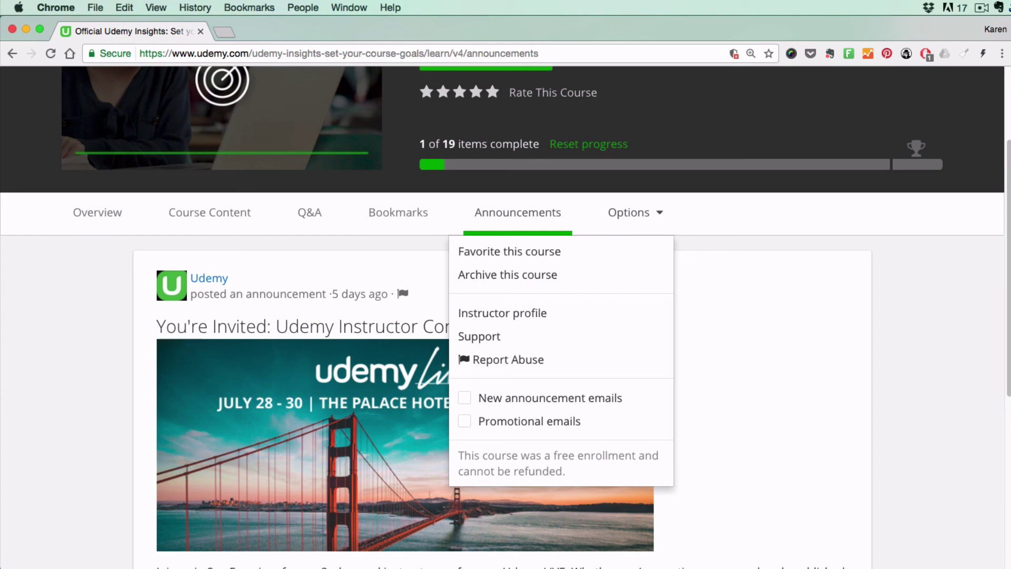
click(939, 305)
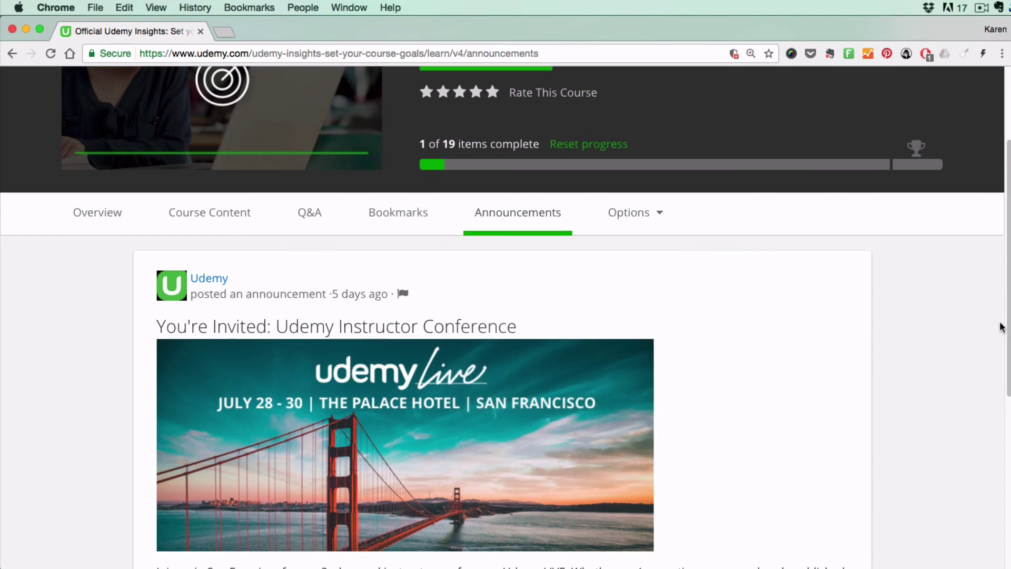
drag(1009, 332, 1008, 228)
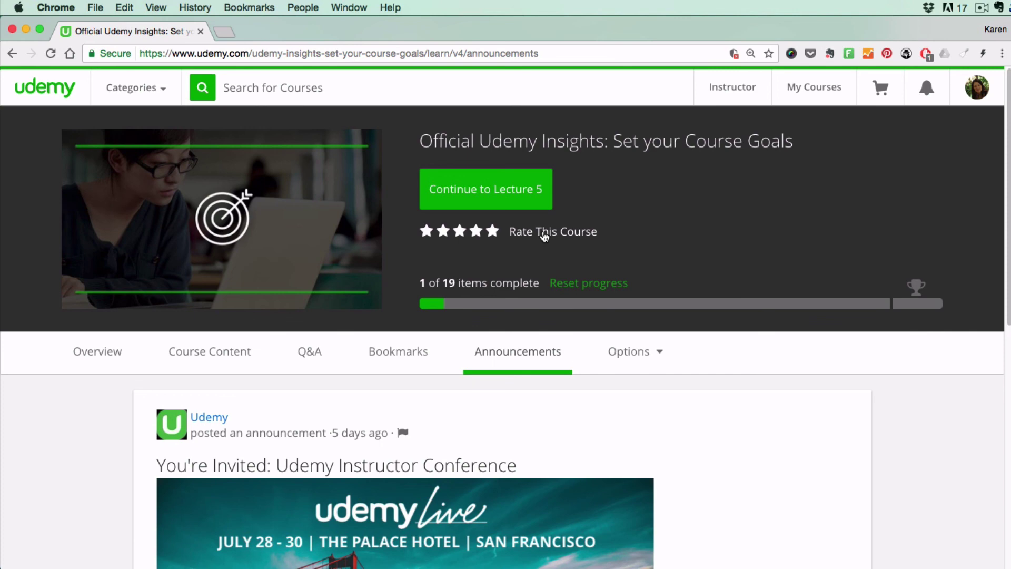
click(544, 235)
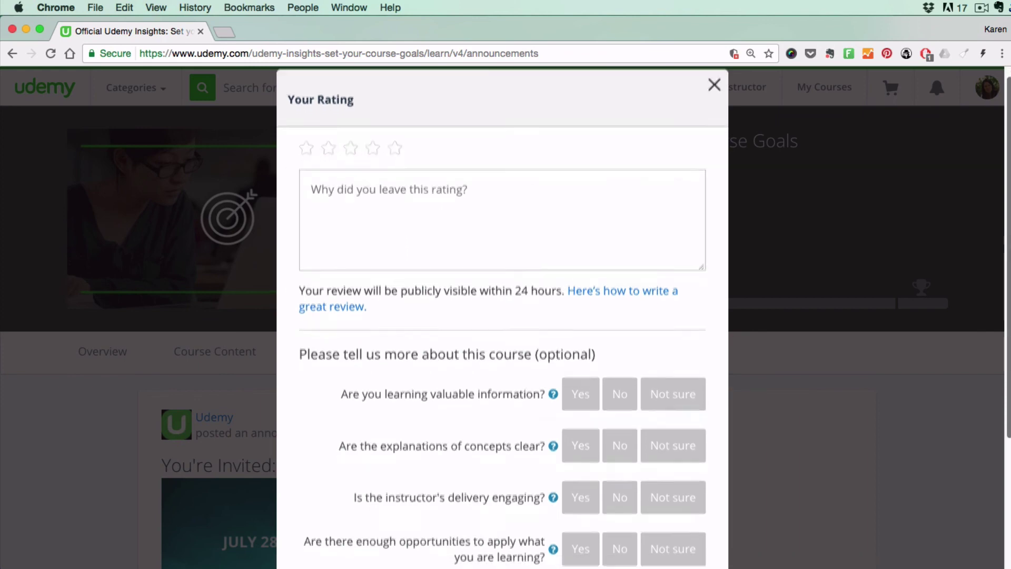
scroll(405, 232, down, 5)
scroll(503, 316, down, 3)
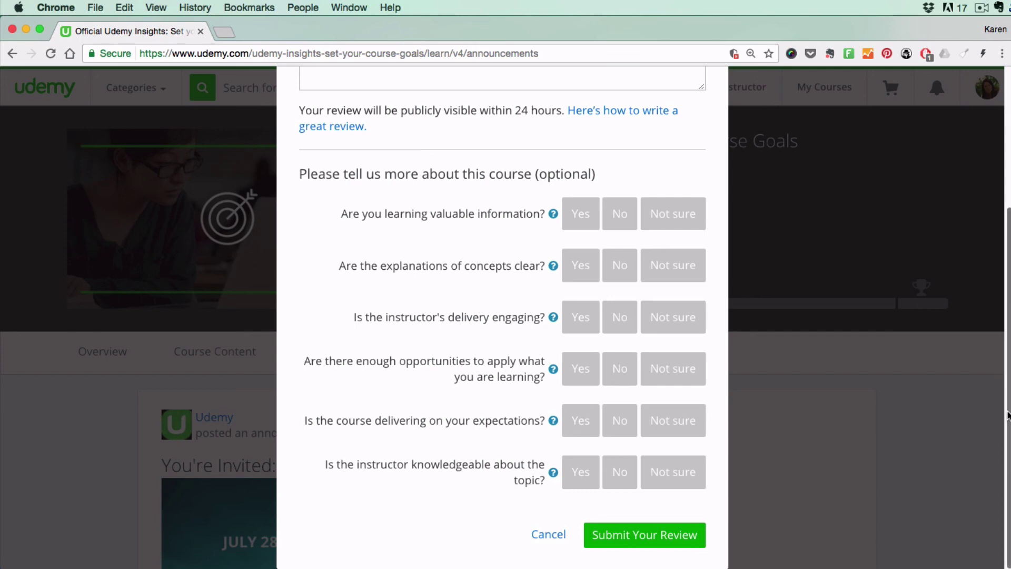
drag(1009, 415, 1002, 248)
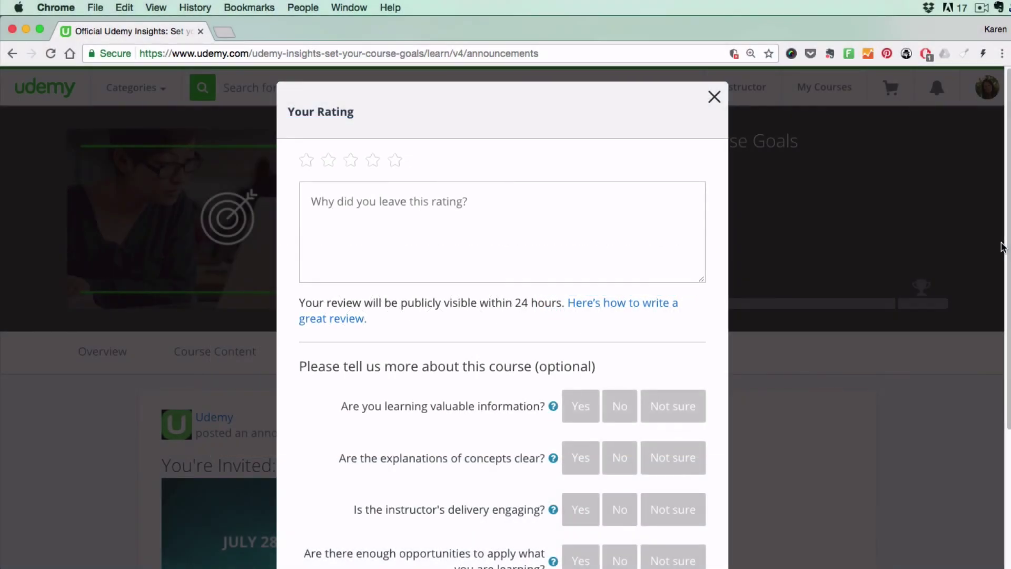
click(714, 98)
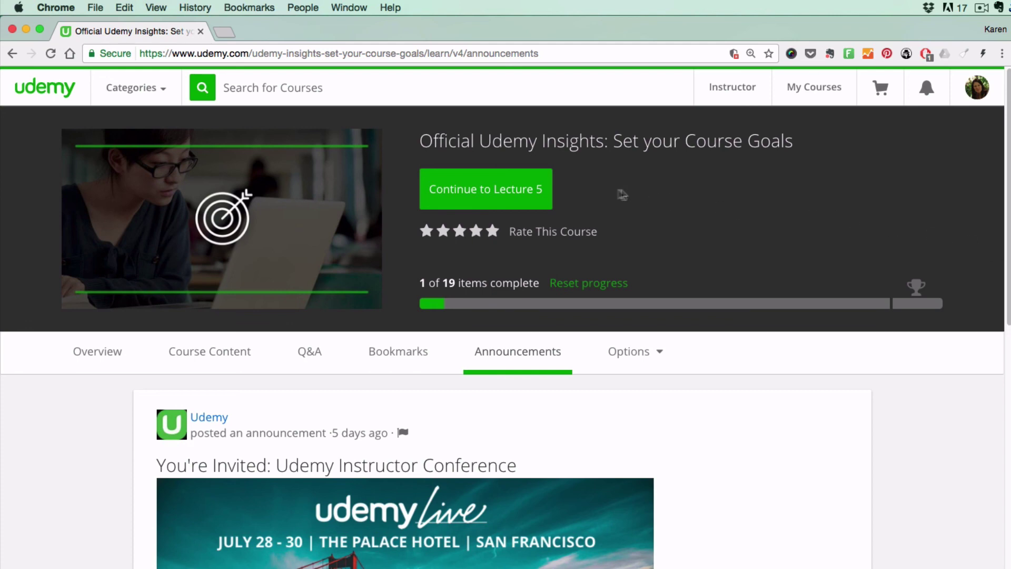
Continue to Lecture 5, pause and resume the video, then go back to the dashboard.
click(483, 193)
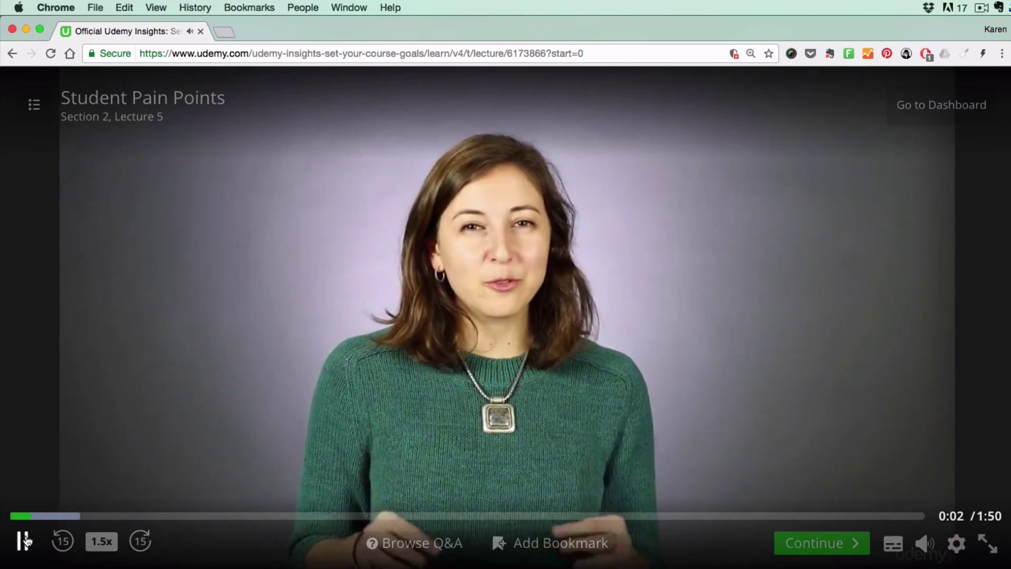
click(25, 541)
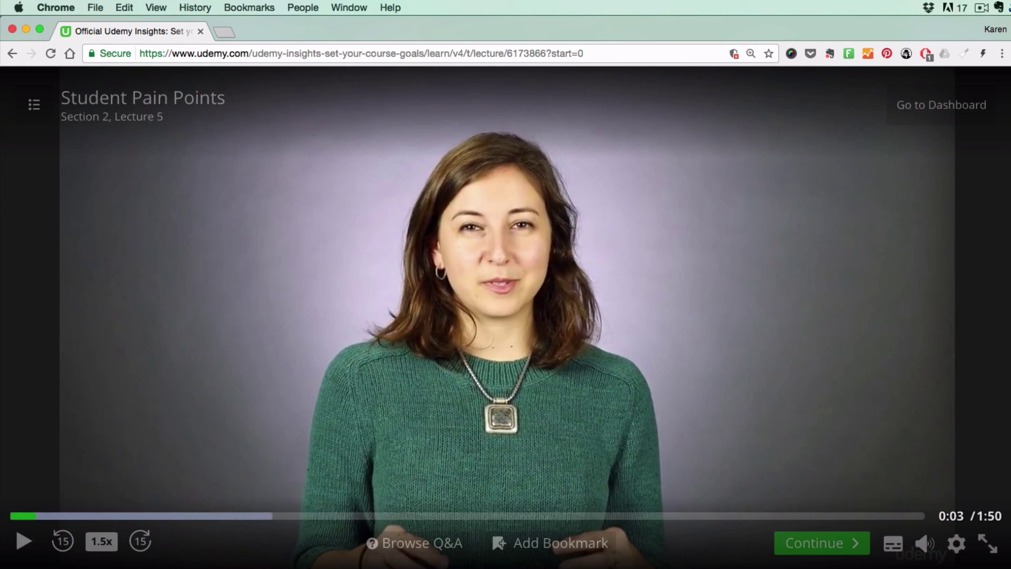
key(space)
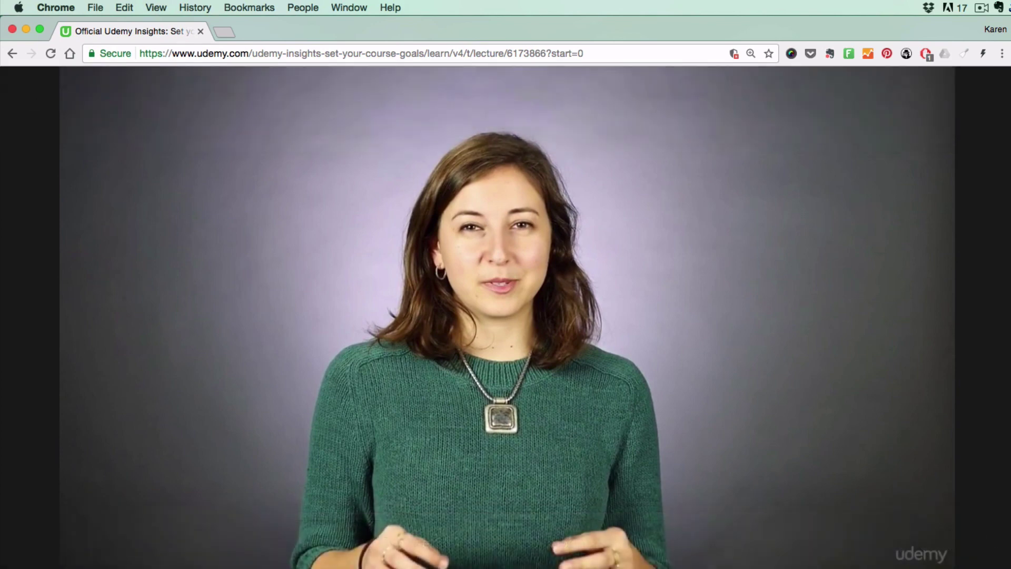
mouse_move(948, 149)
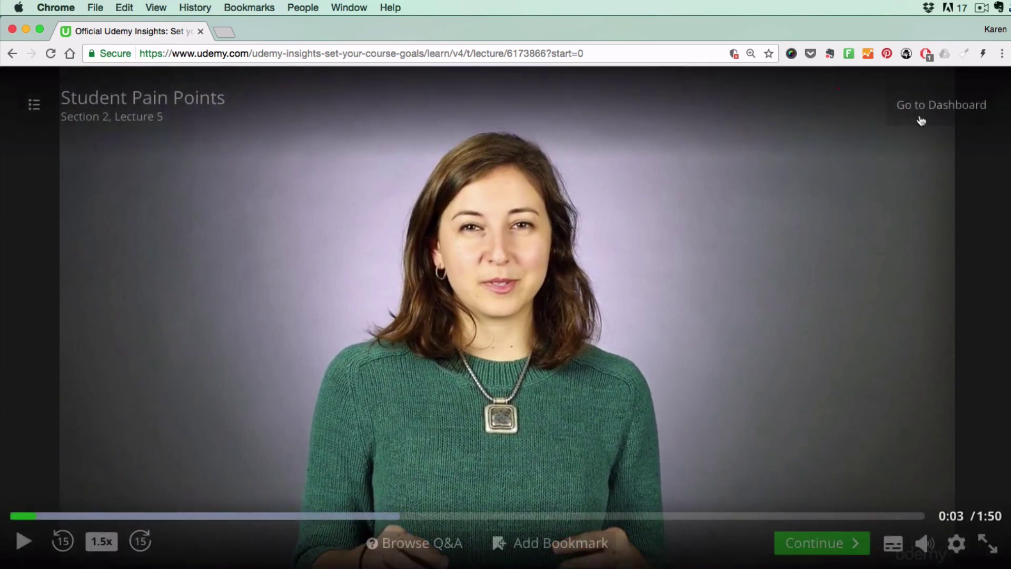
click(955, 122)
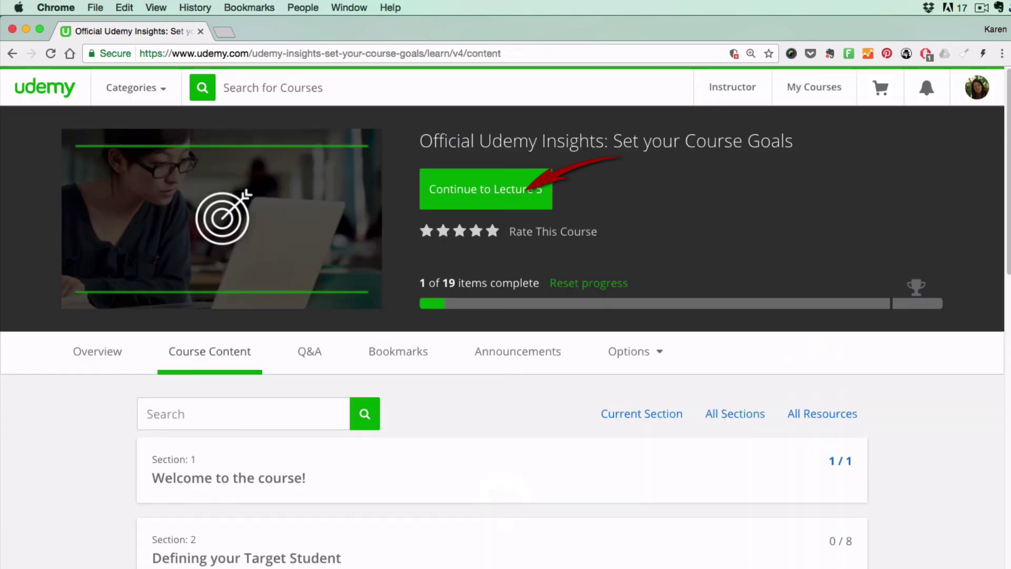
Reopen Lecture 5 paused and download Activity_NOT_my_Target_Student.pdf from the curriculum sidebar.
click(481, 191)
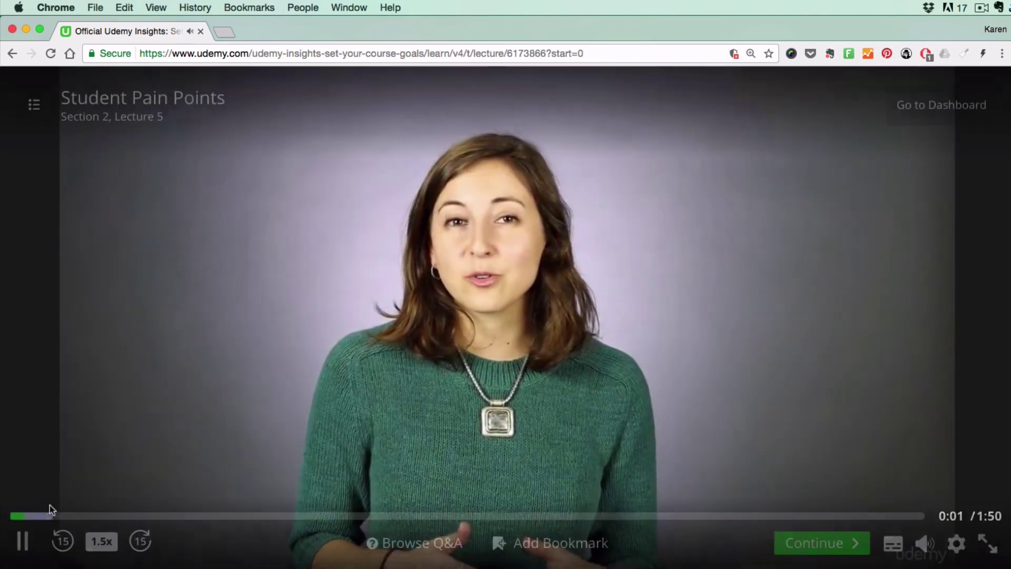
click(20, 538)
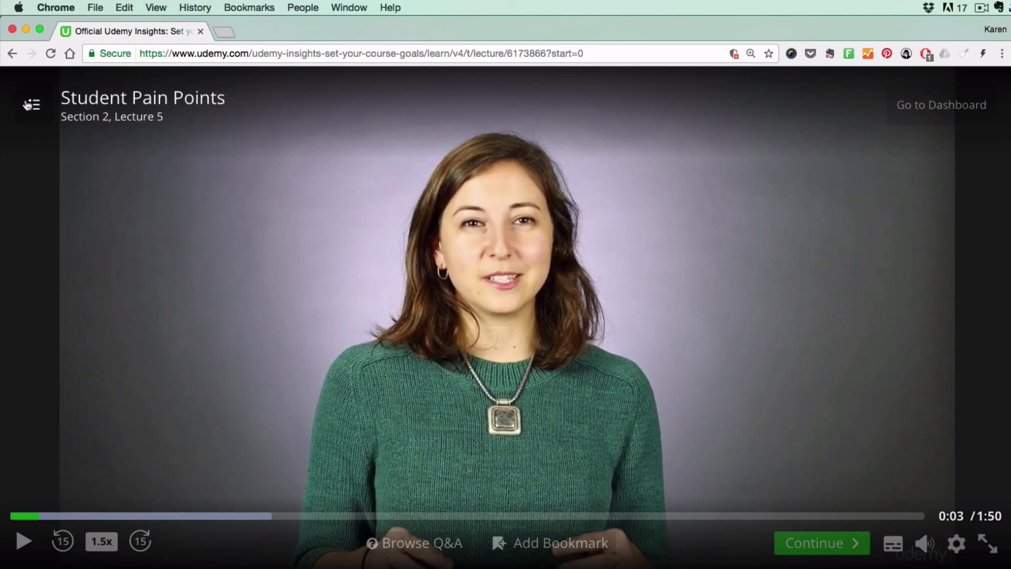
click(34, 106)
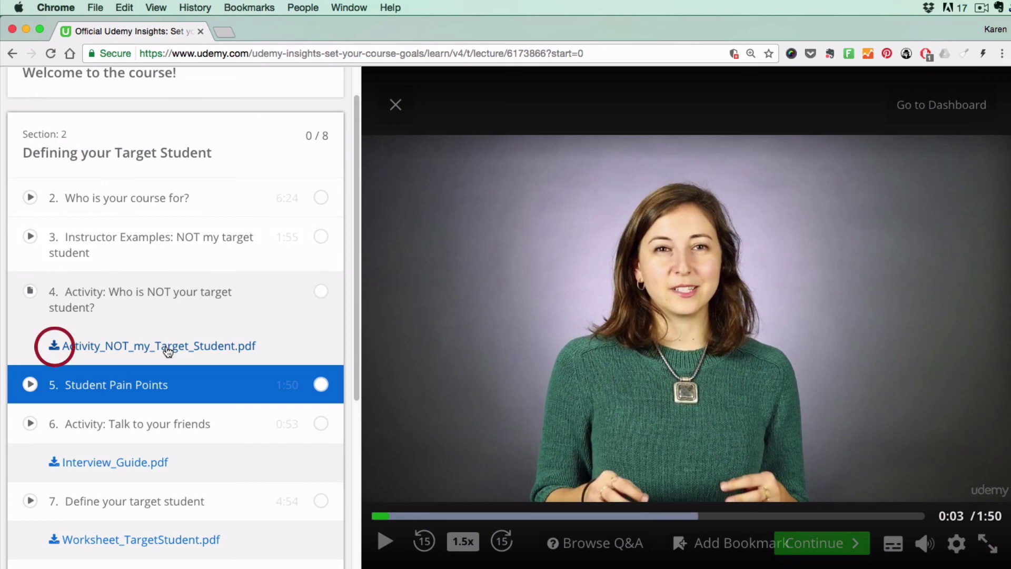
click(168, 347)
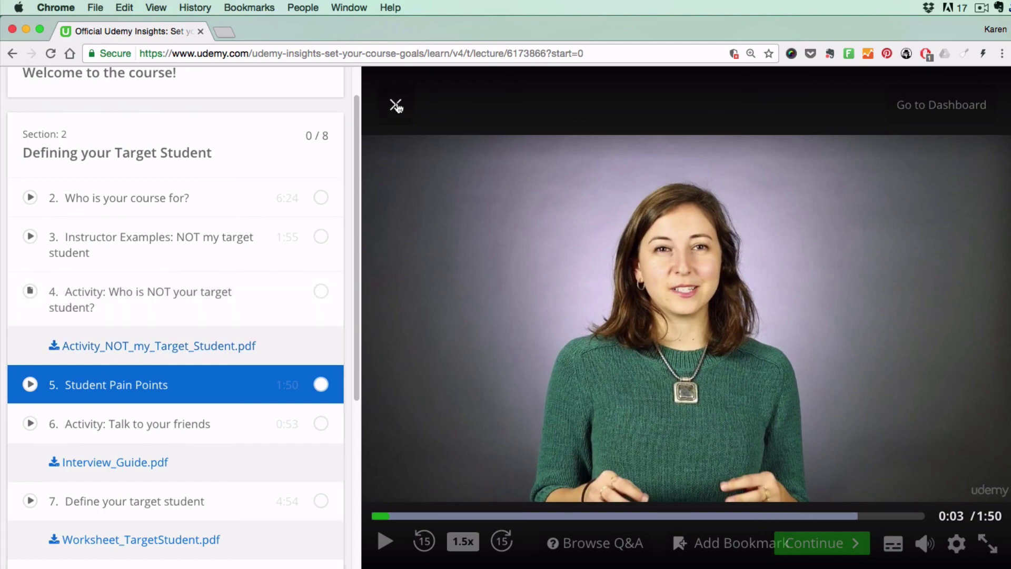
Close the course contents list and briefly play, then pause, the lecture.
click(396, 106)
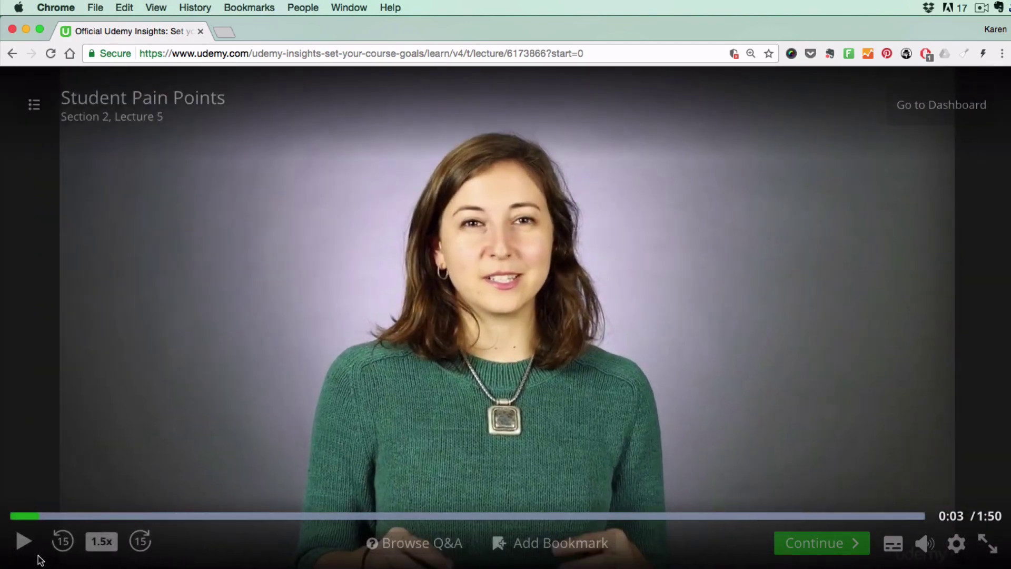
click(24, 542)
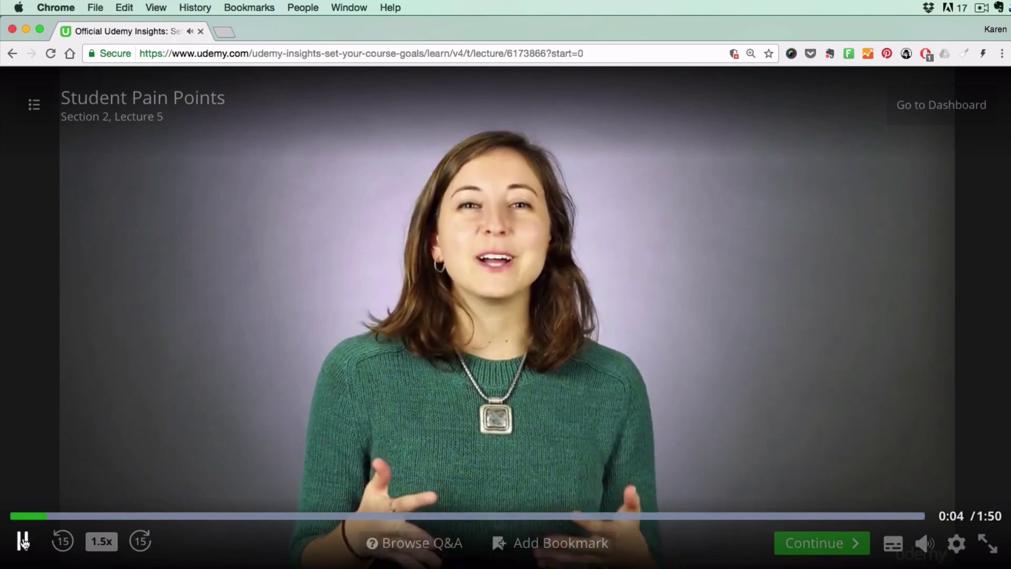
click(23, 542)
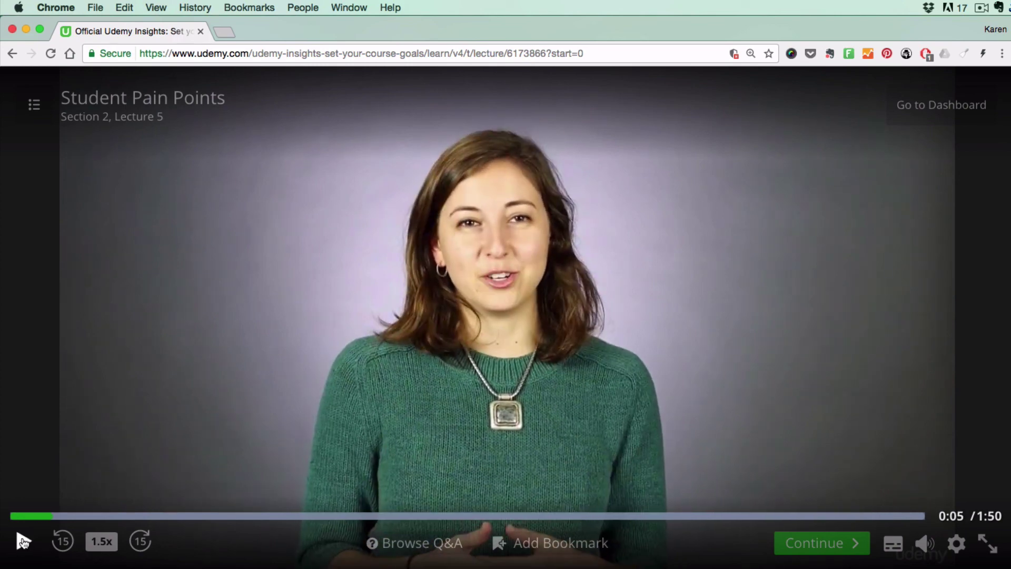
Change playback speed to 0.75x, 1.25x and 1.5x, then back to 1x.
mouse_move(102, 541)
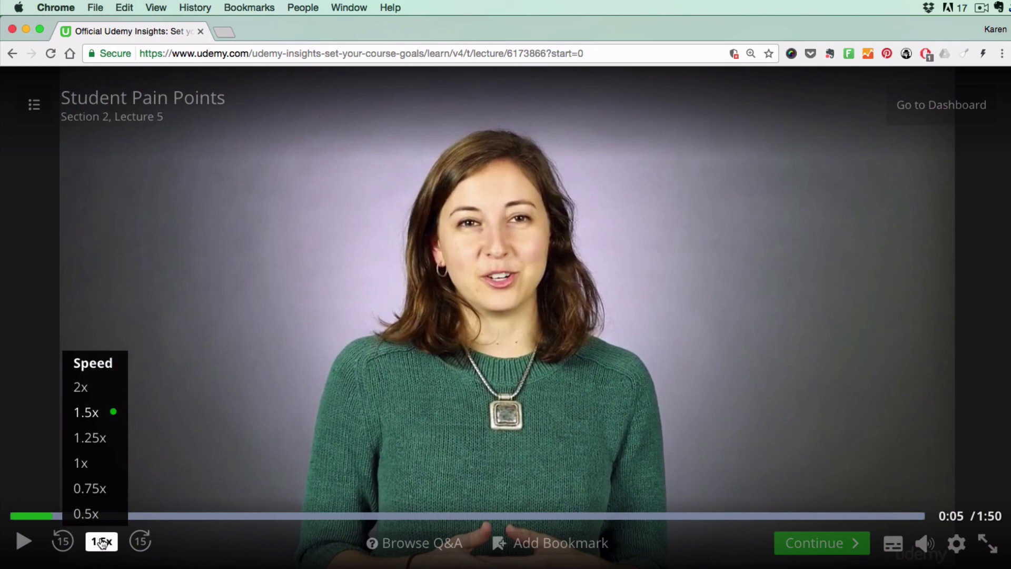
click(116, 490)
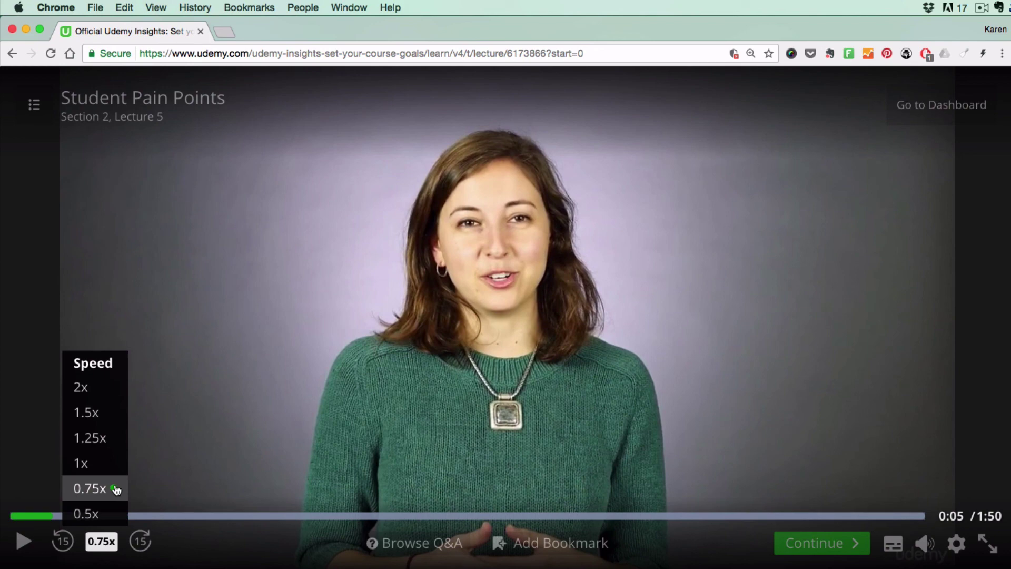
click(120, 439)
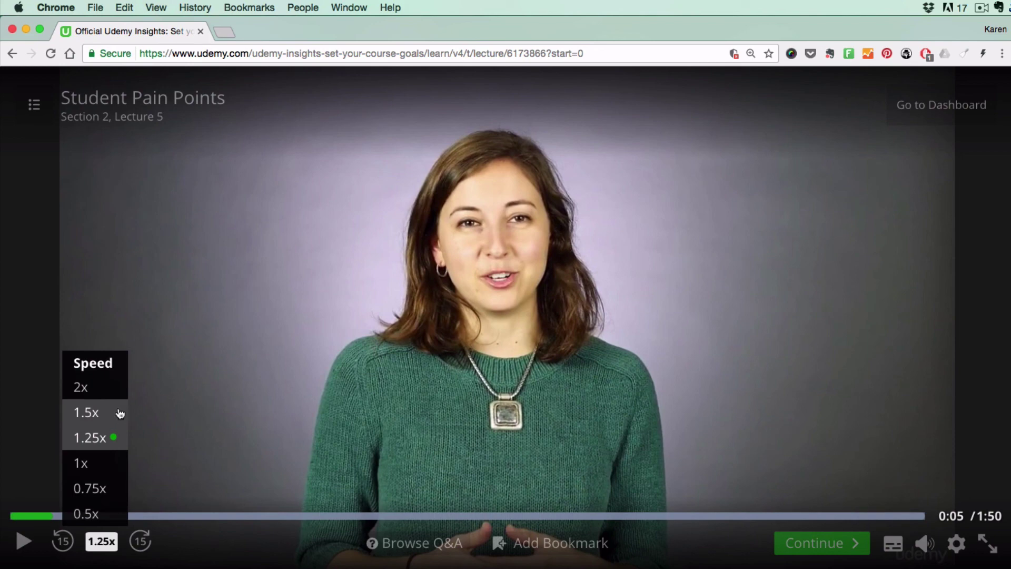
click(120, 414)
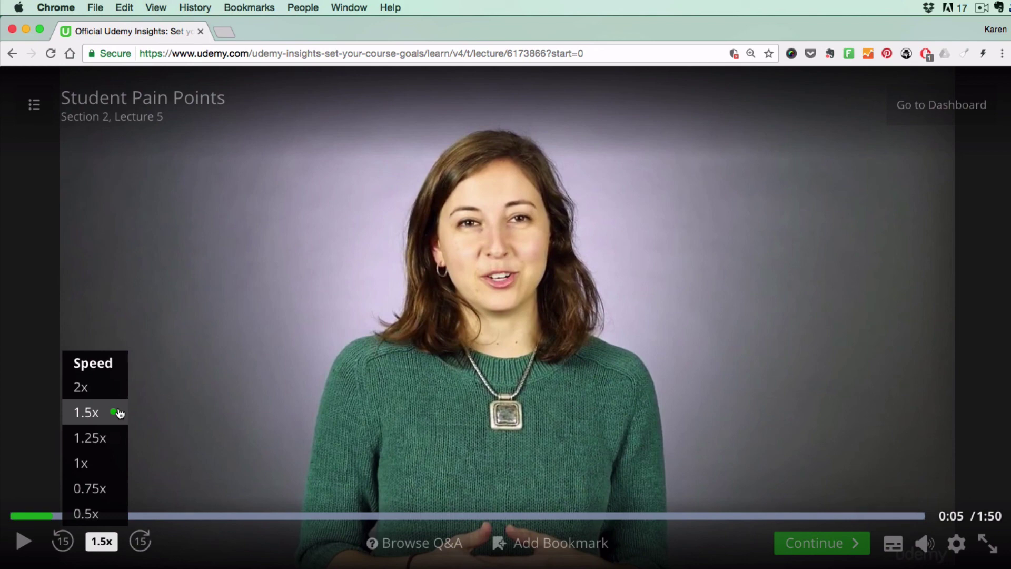
click(111, 464)
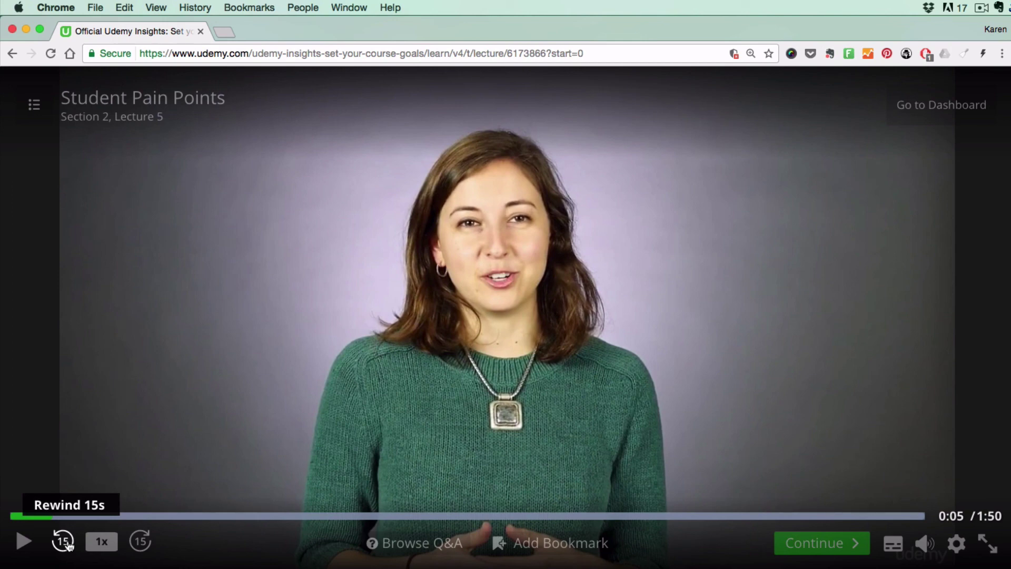
Check the lecture's Q&A panel, which has no questions yet, then close it.
click(418, 548)
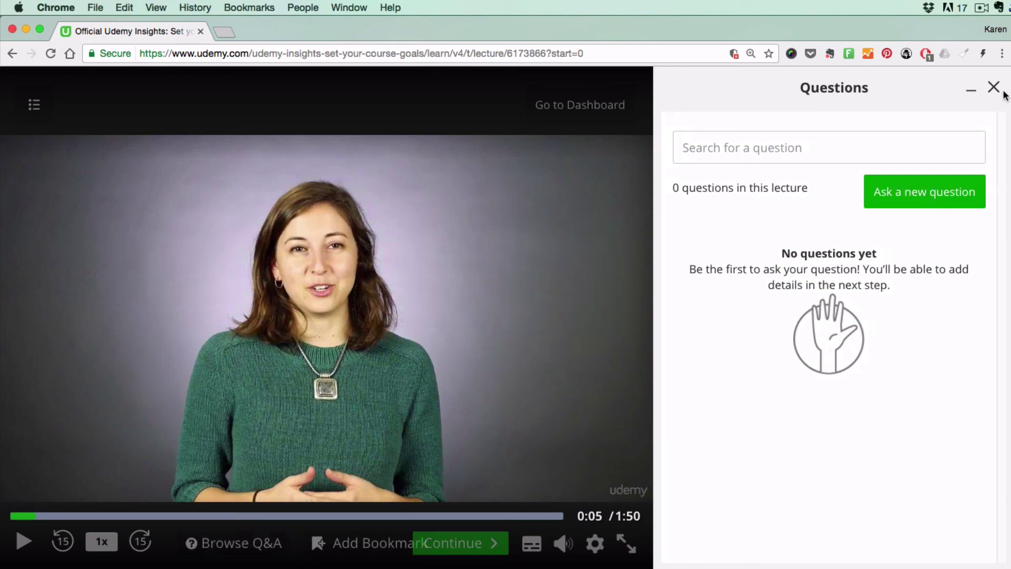
click(995, 88)
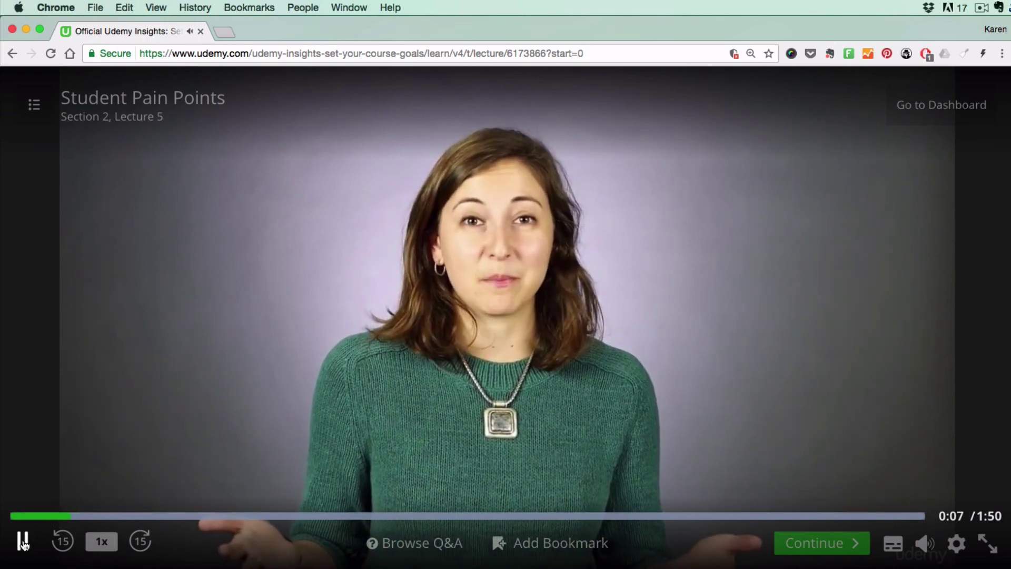
Pause Student Pain Points at 0:08 and add a bookmark noted 'how to teach them'.
click(23, 541)
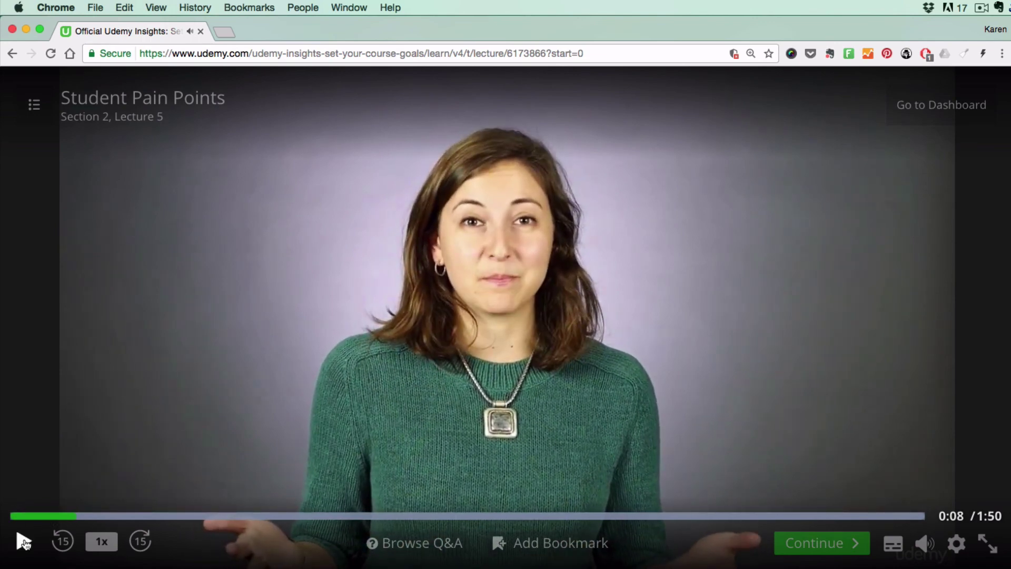
click(541, 548)
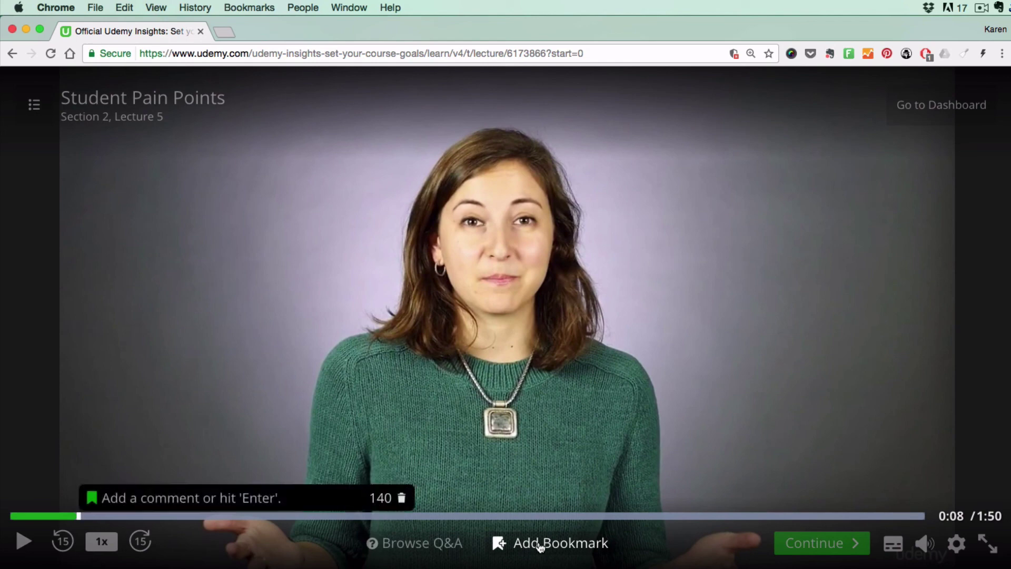
text(how to te)
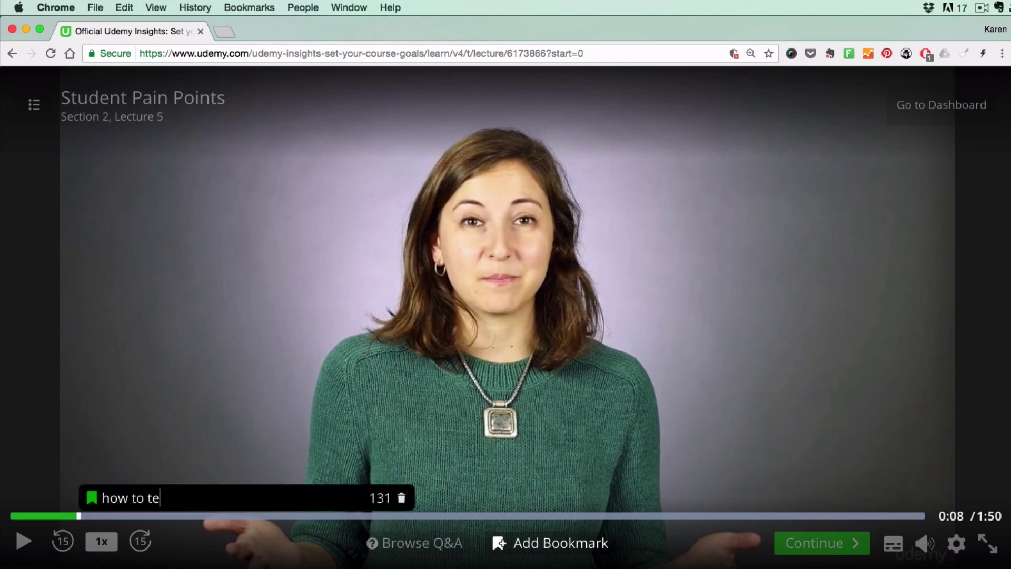
text(ach them)
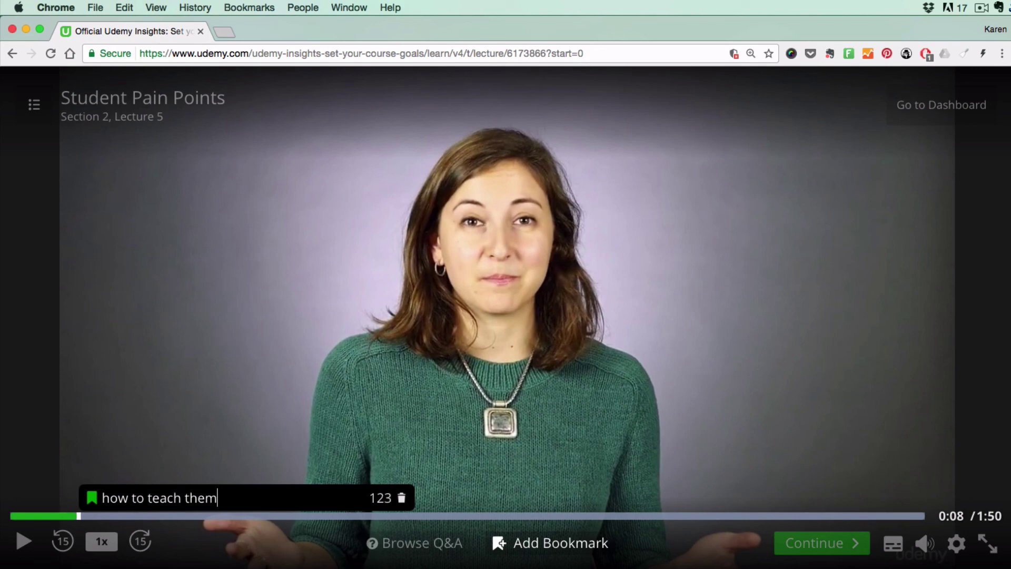
key(Return)
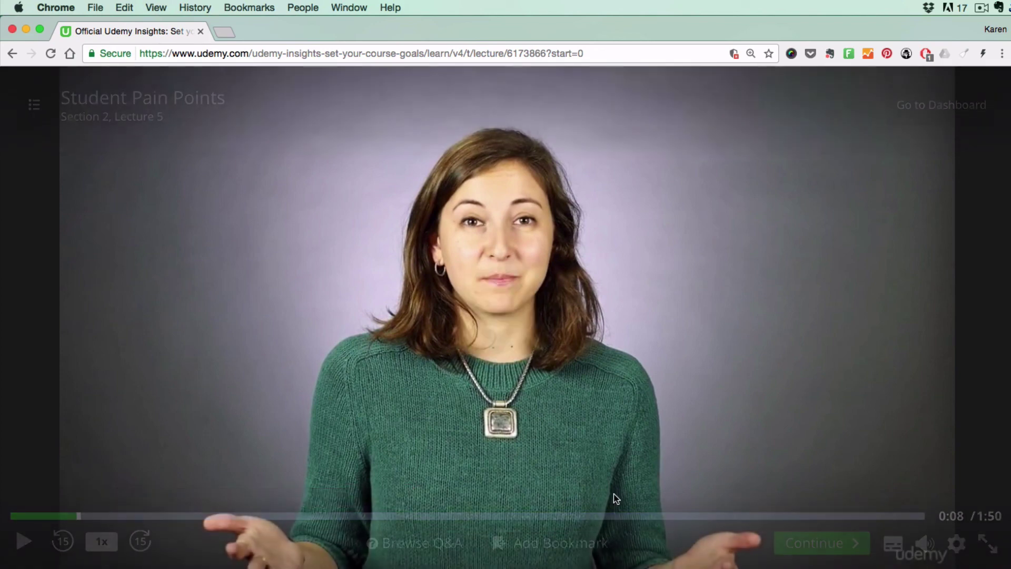
mouse_move(192, 470)
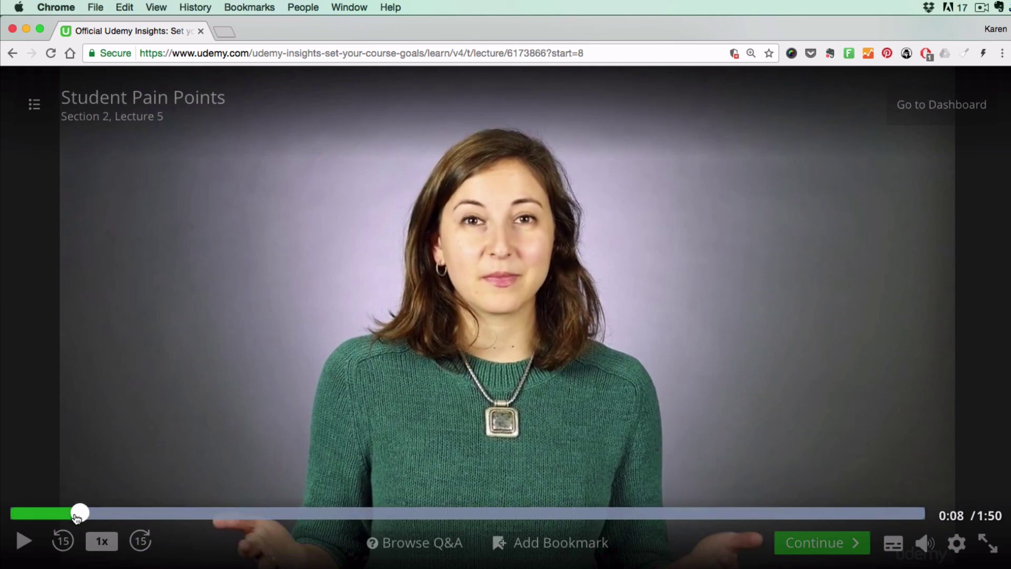
mouse_move(80, 515)
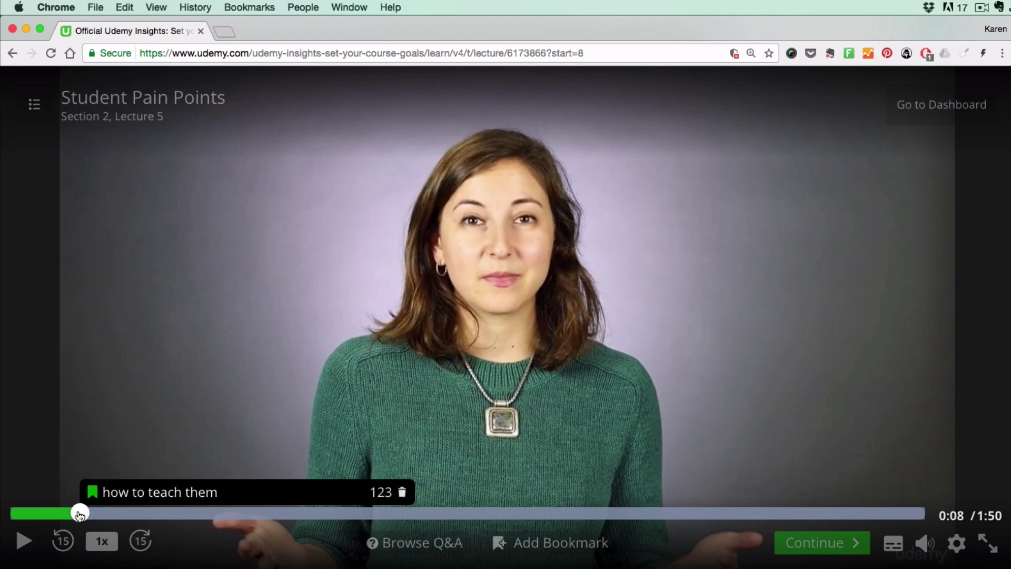
Reopen Student Pain Points at 0:08 from the course dashboard's Bookmarks list.
click(917, 109)
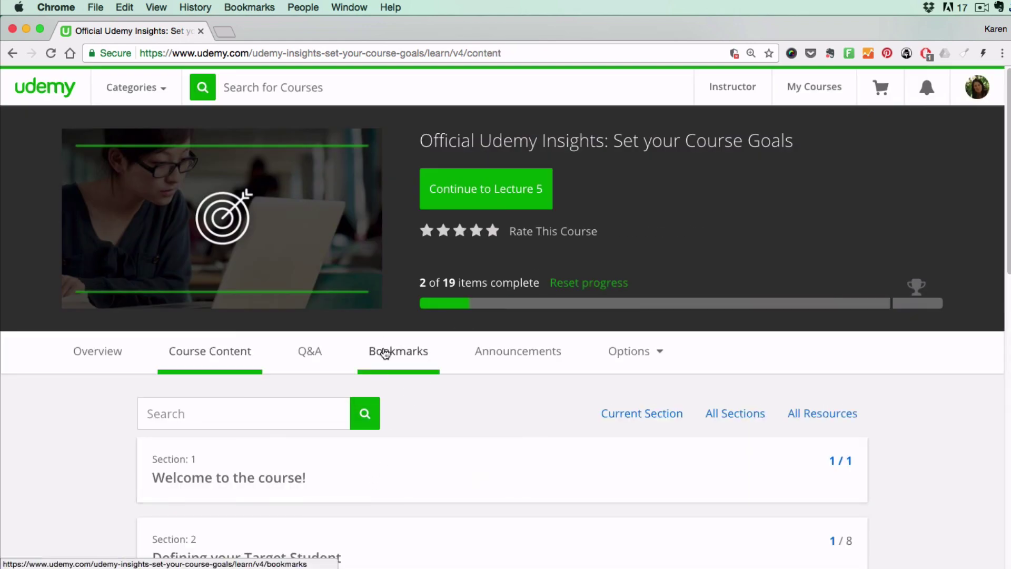
click(385, 353)
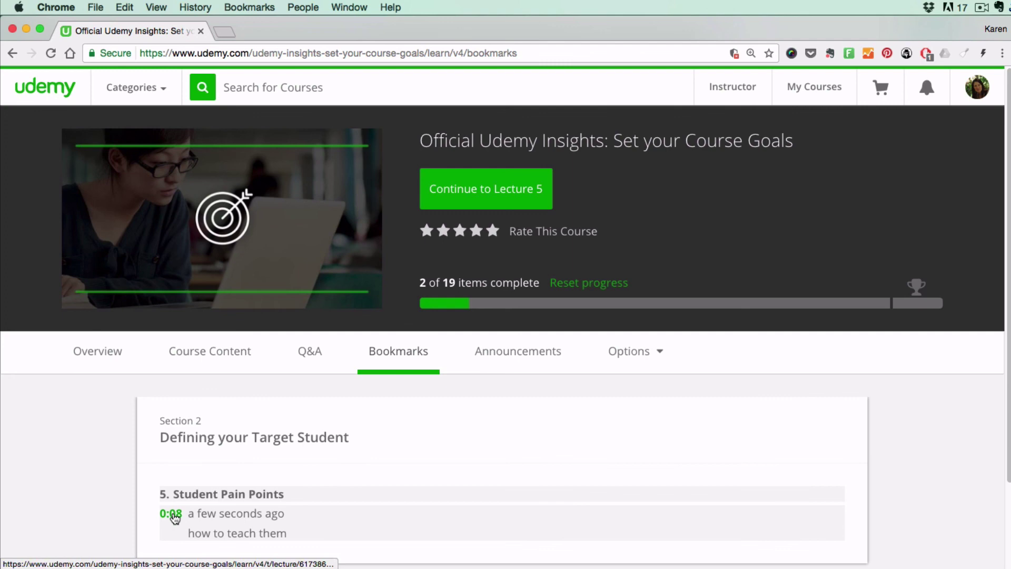
click(171, 514)
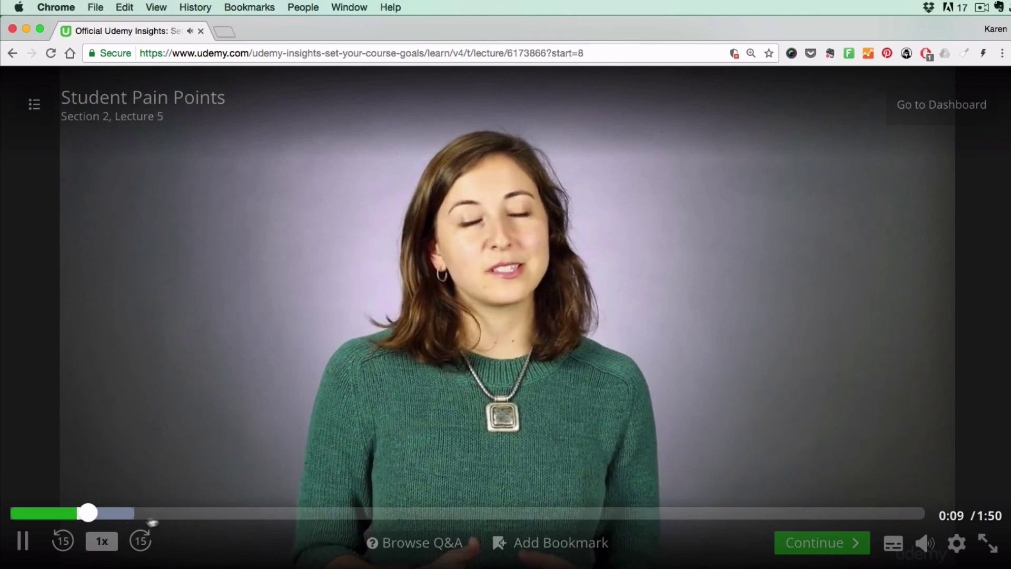
Pause at 0:11, scrub ahead to 0:20, then return to the 0:08 bookmark.
click(17, 539)
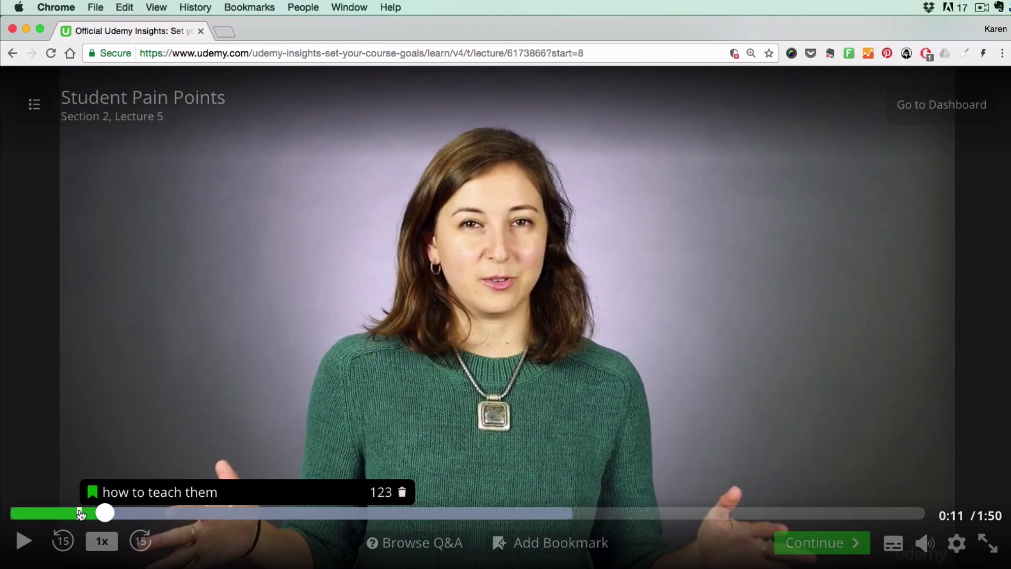
click(108, 514)
drag(108, 513, 220, 520)
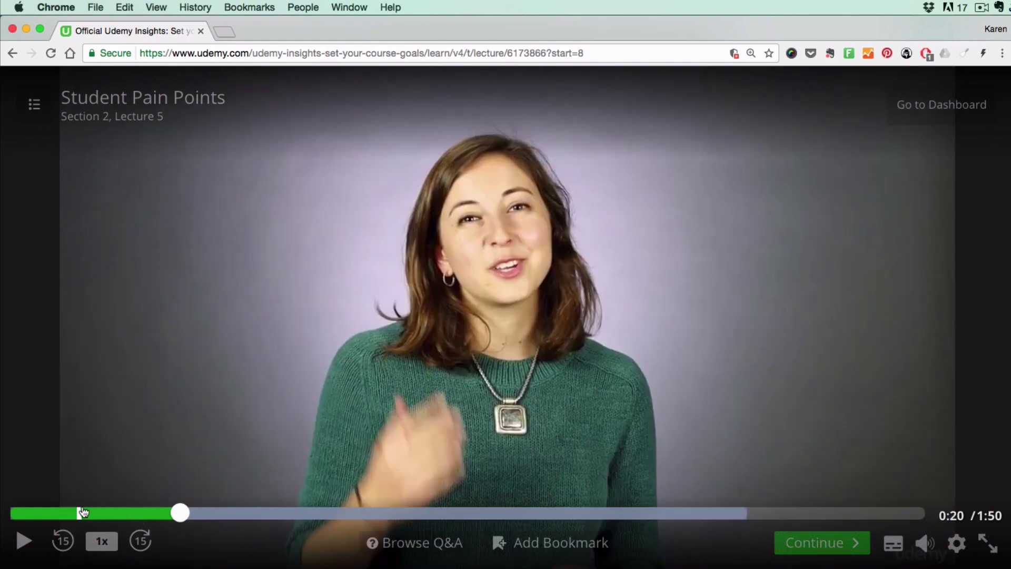
click(80, 513)
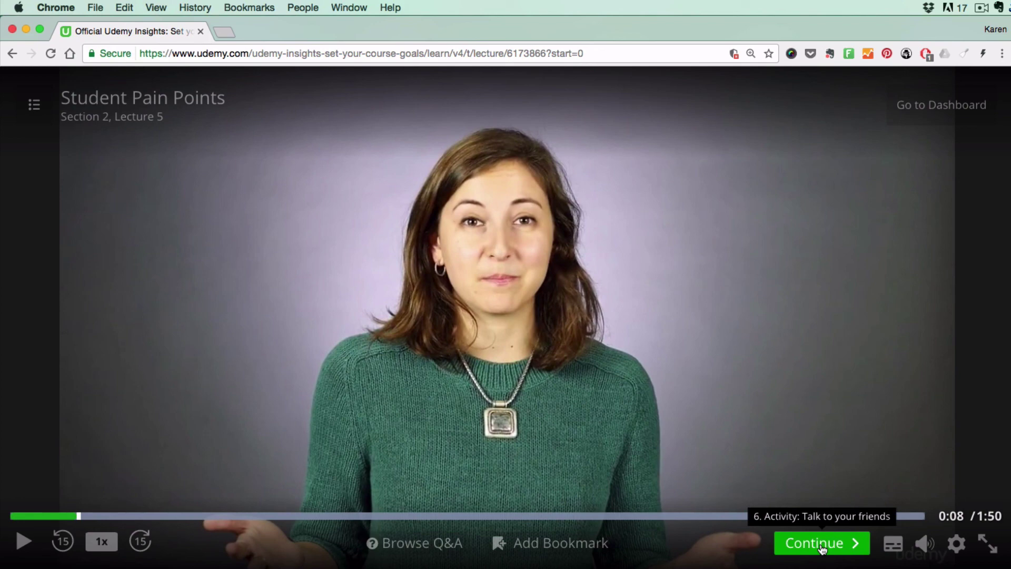
Turn English (US) captions on, then off, and lower the player volume slightly.
mouse_move(893, 546)
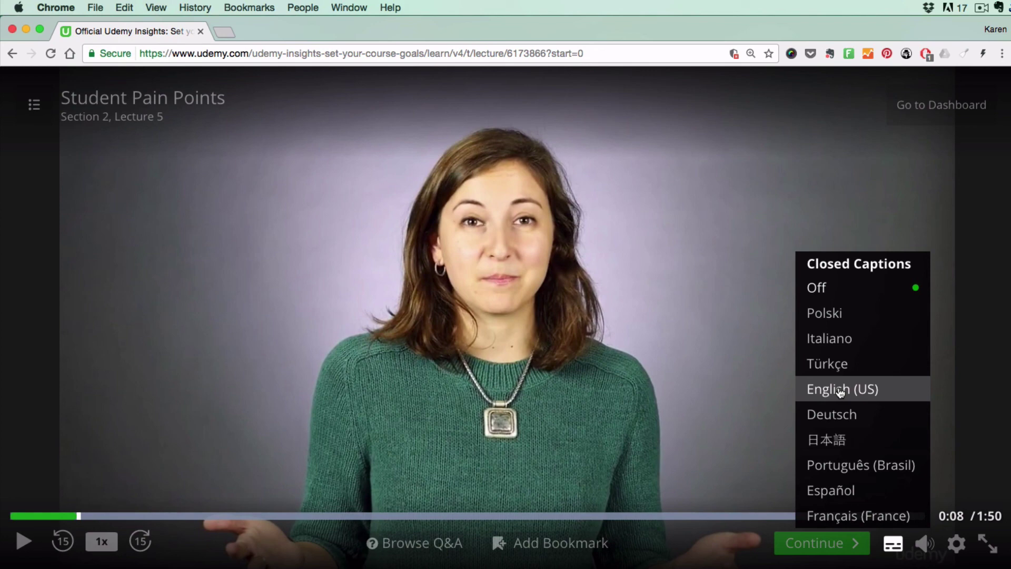
click(841, 393)
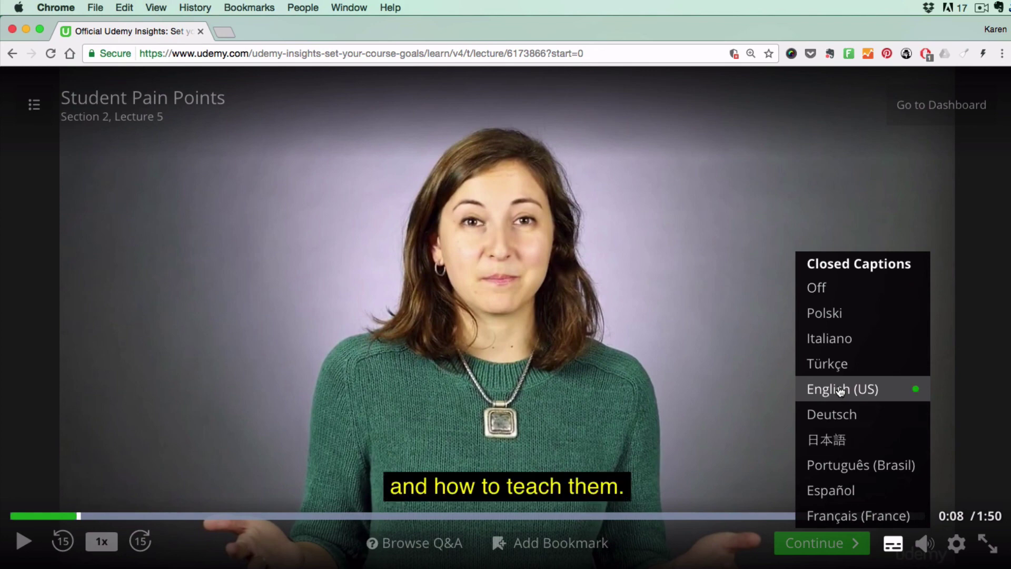
click(816, 286)
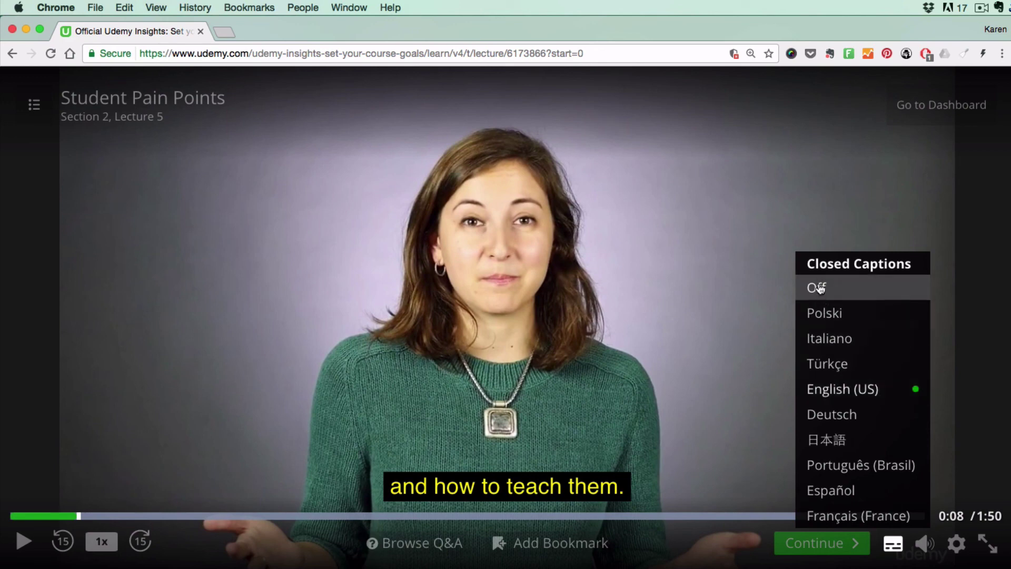
mouse_move(924, 543)
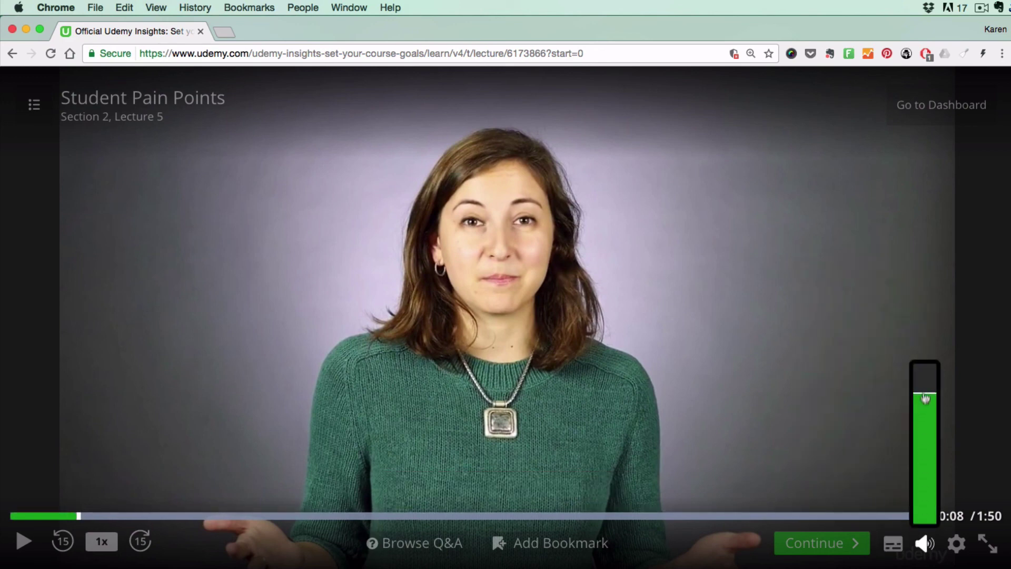
mouse_move(925, 399)
mouse_down()
mouse_move(915, 446)
mouse_move(913, 395)
mouse_up()
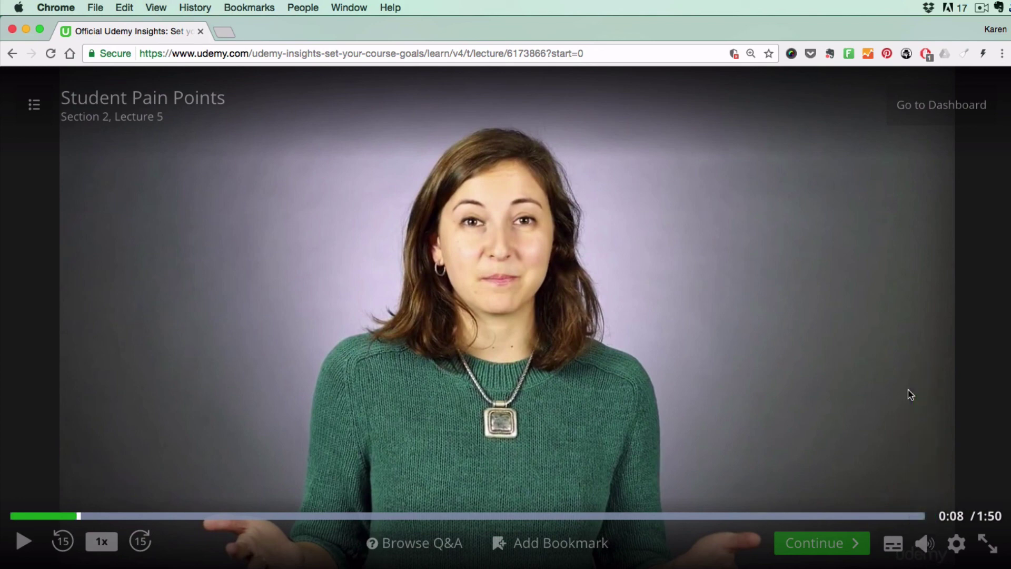
Download the Student Pain Points video using Download lecture in the player's settings menu.
click(957, 543)
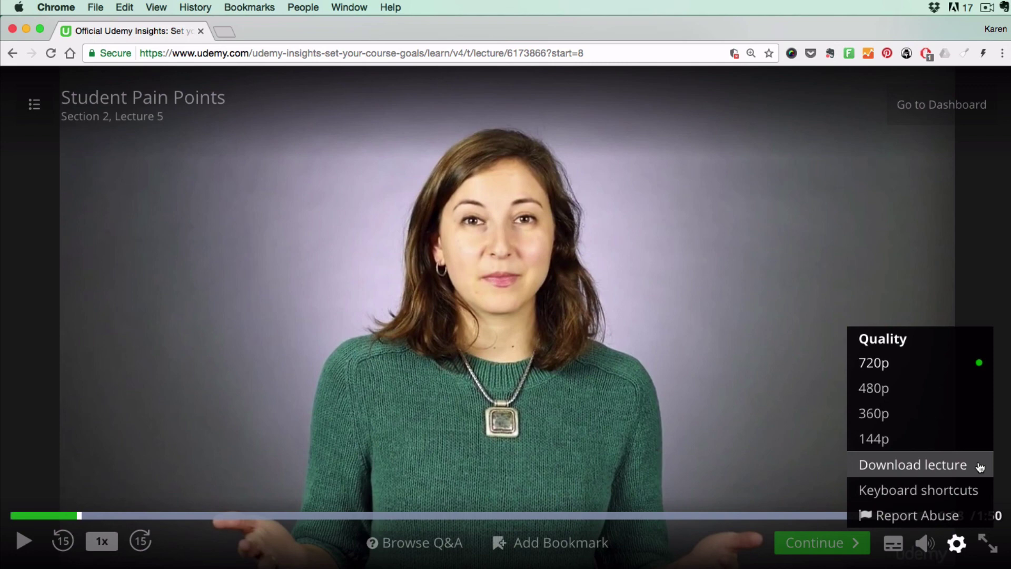
click(981, 468)
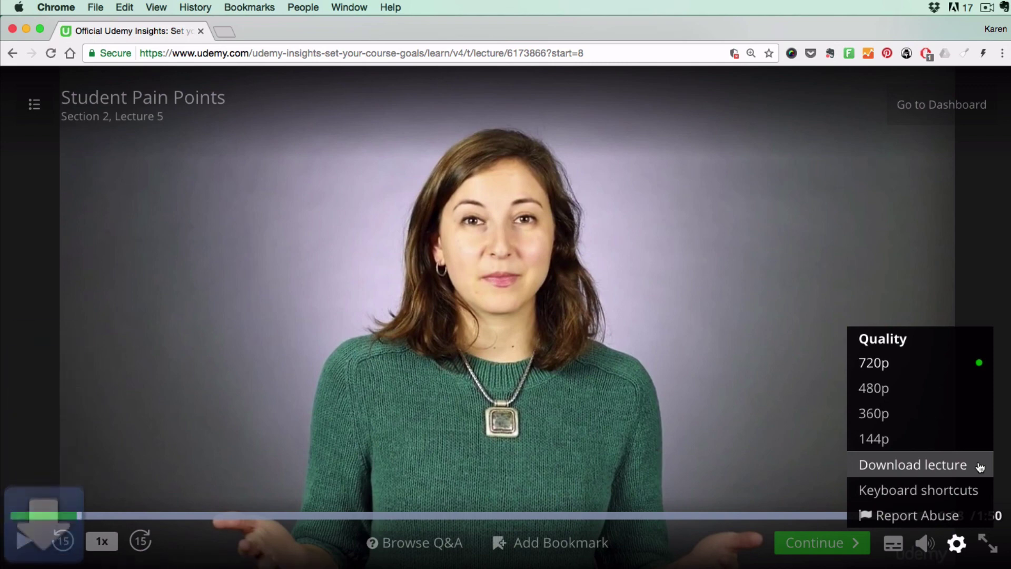